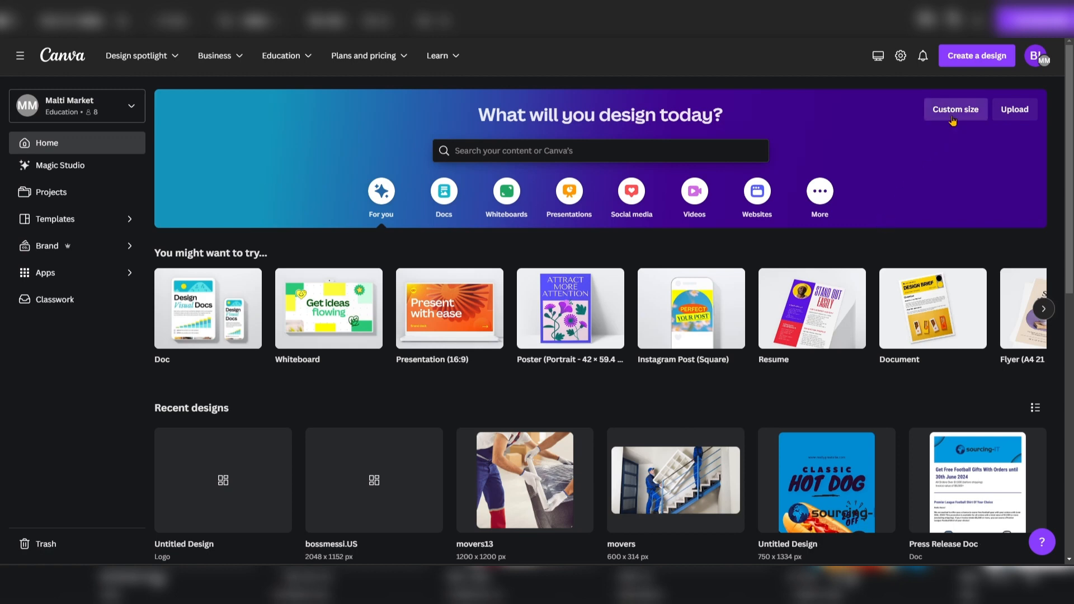
- Create a new custom-size design measuring 500 × 500 px
click(953, 119)
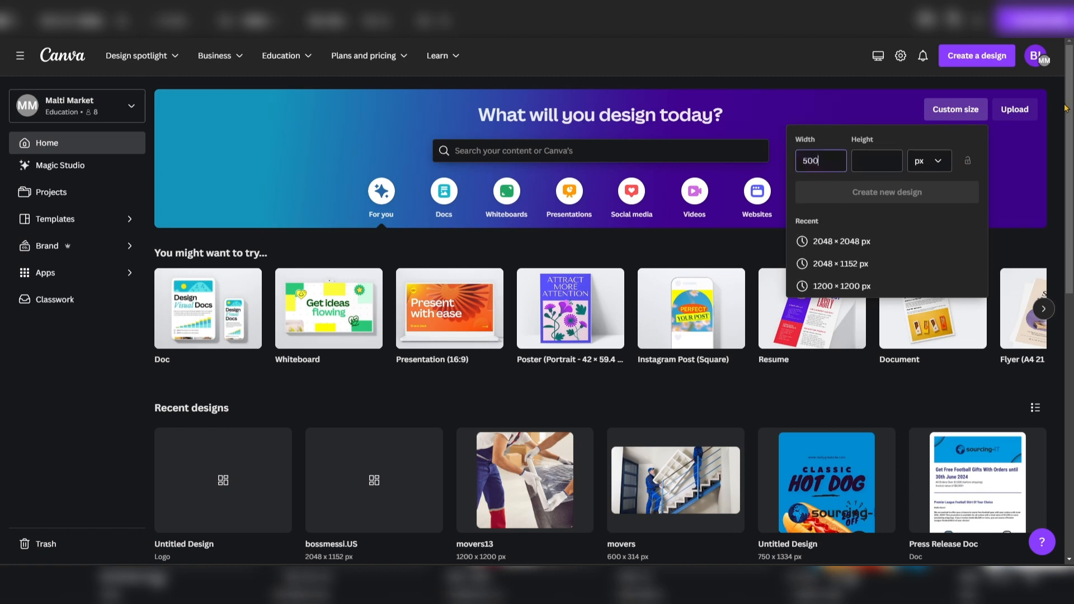
key(Tab)
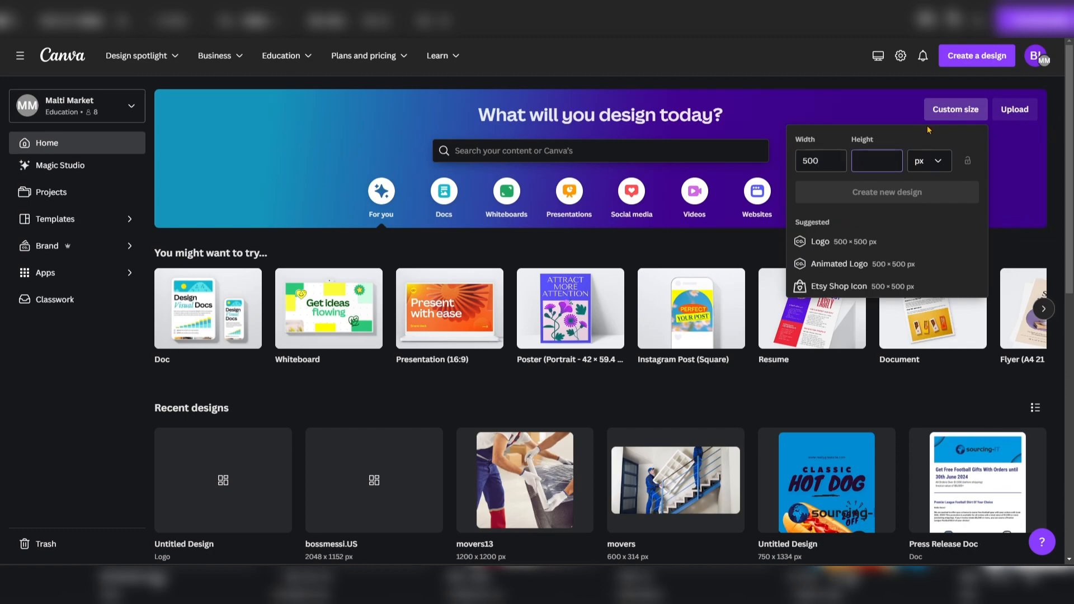
text(500)
click(893, 192)
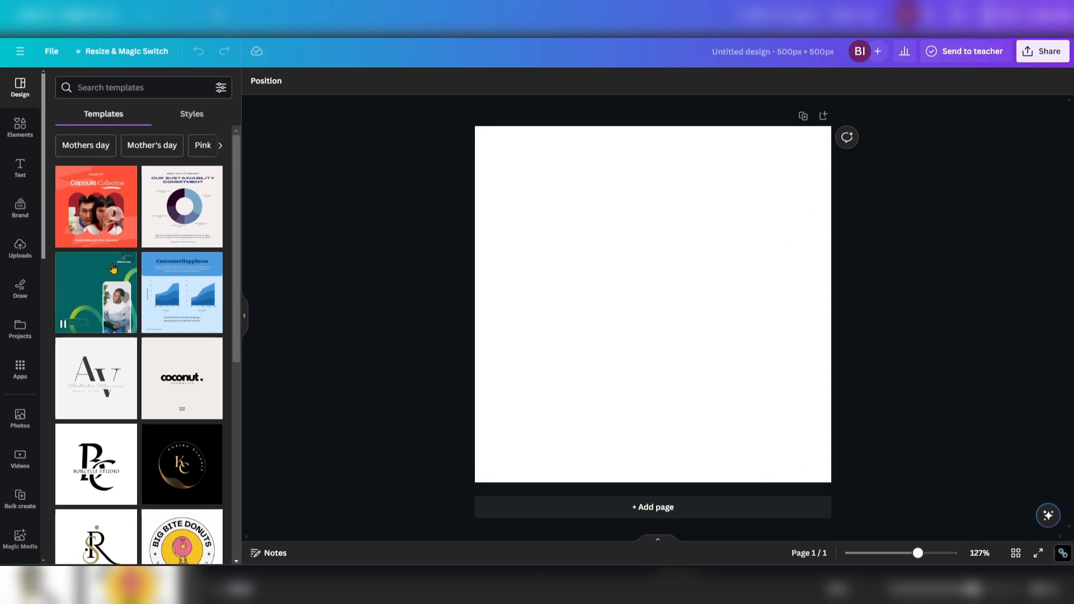
- Look through the suggested logo templates for the blank design
drag(237, 190, 231, 223)
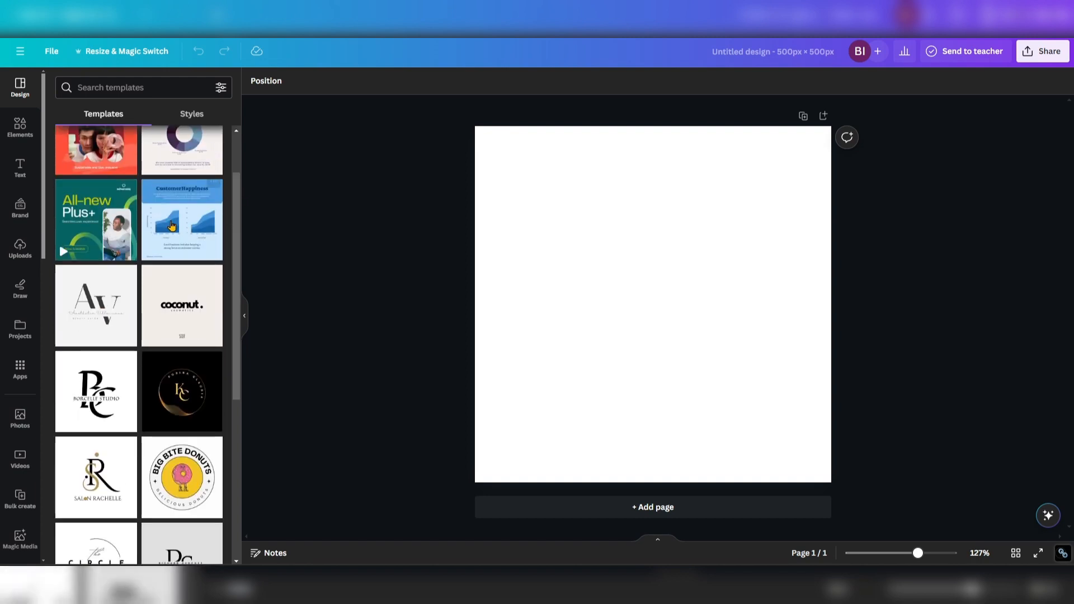
scroll(168, 225, down, 3)
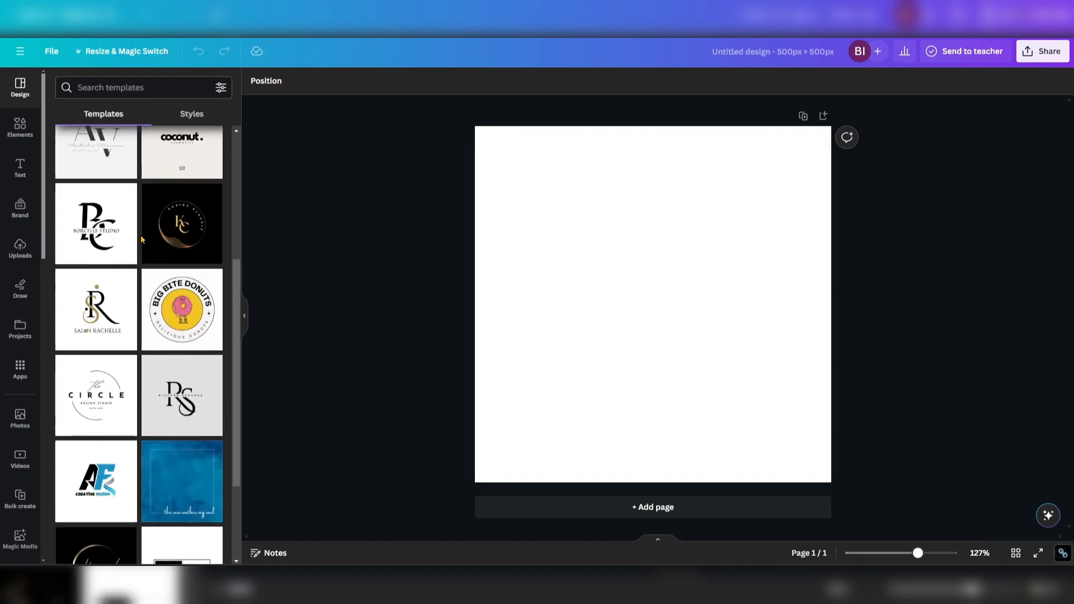
scroll(145, 243, down, 3)
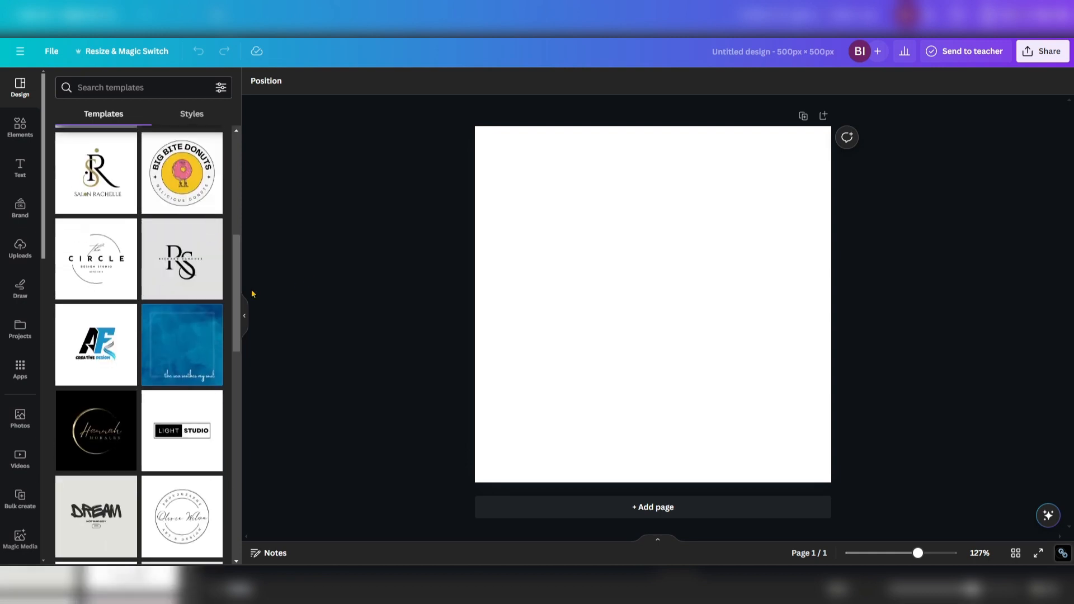
drag(236, 287, 236, 304)
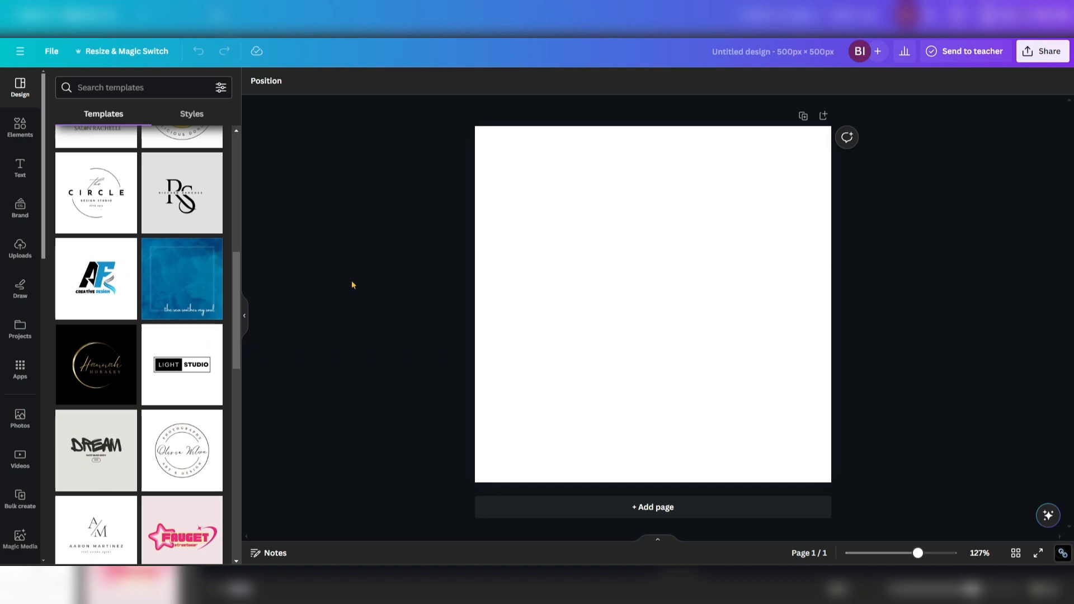
drag(237, 285, 247, 159)
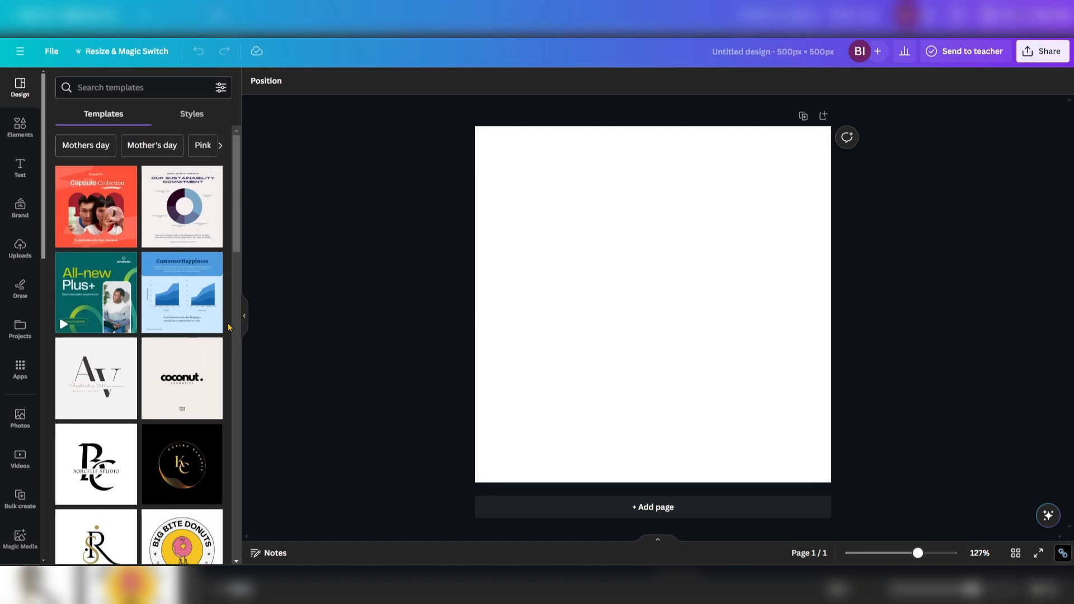
drag(237, 209, 237, 233)
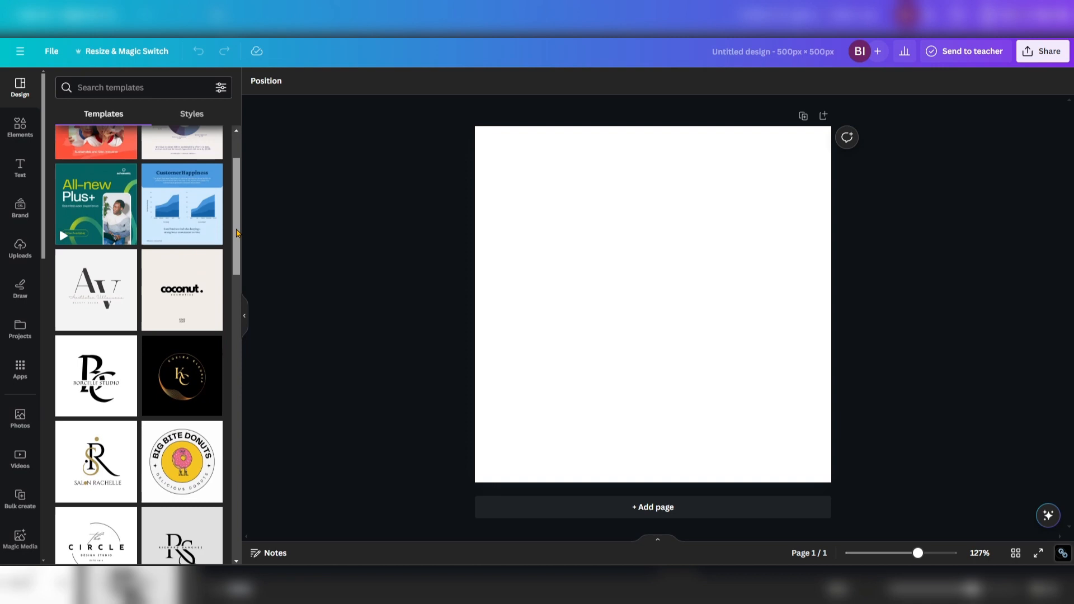
scroll(185, 224, up, 3)
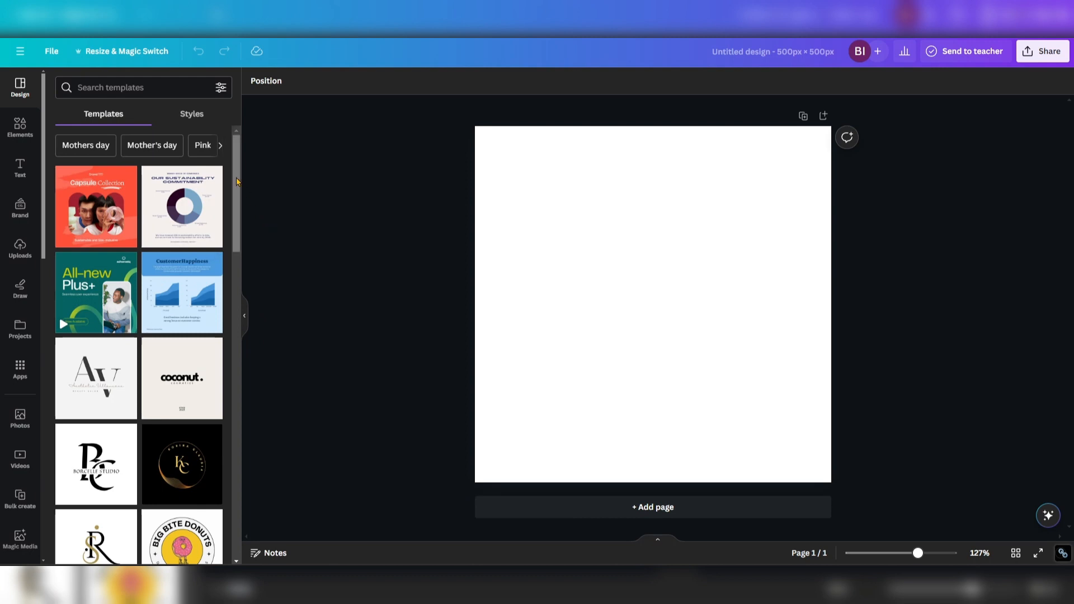
scroll(237, 207, down, 3)
scroll(237, 207, up, 3)
- Search the templates for "fitness"
click(95, 88)
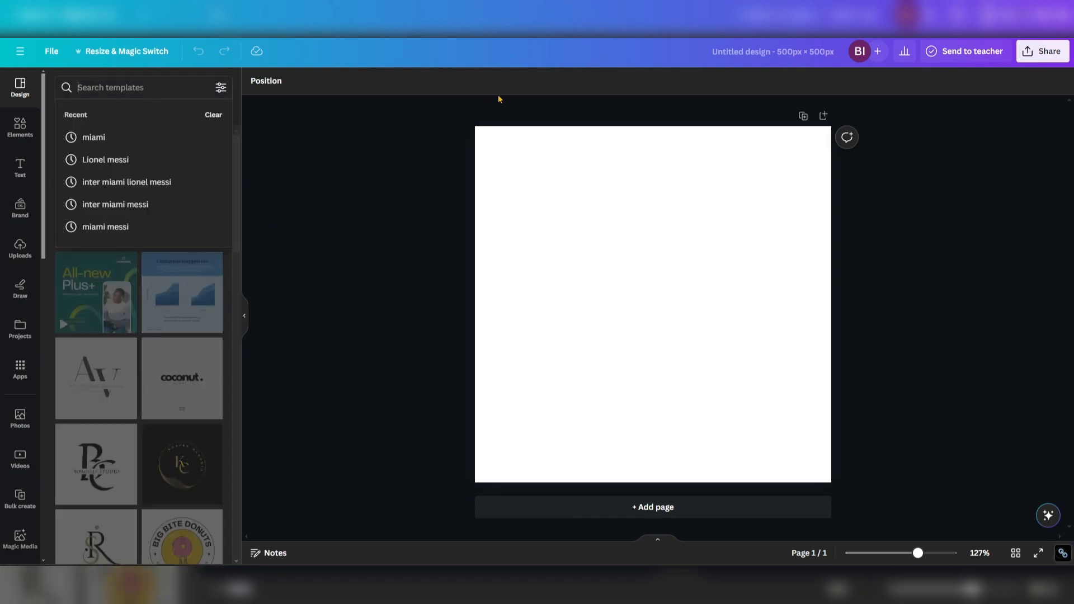
text(fitness)
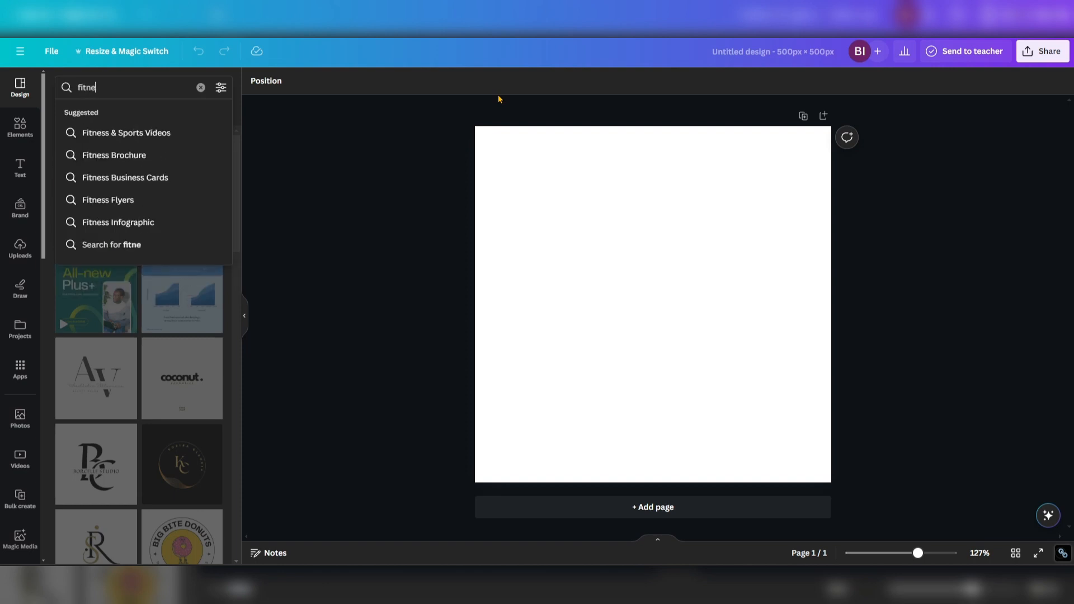
key(Return)
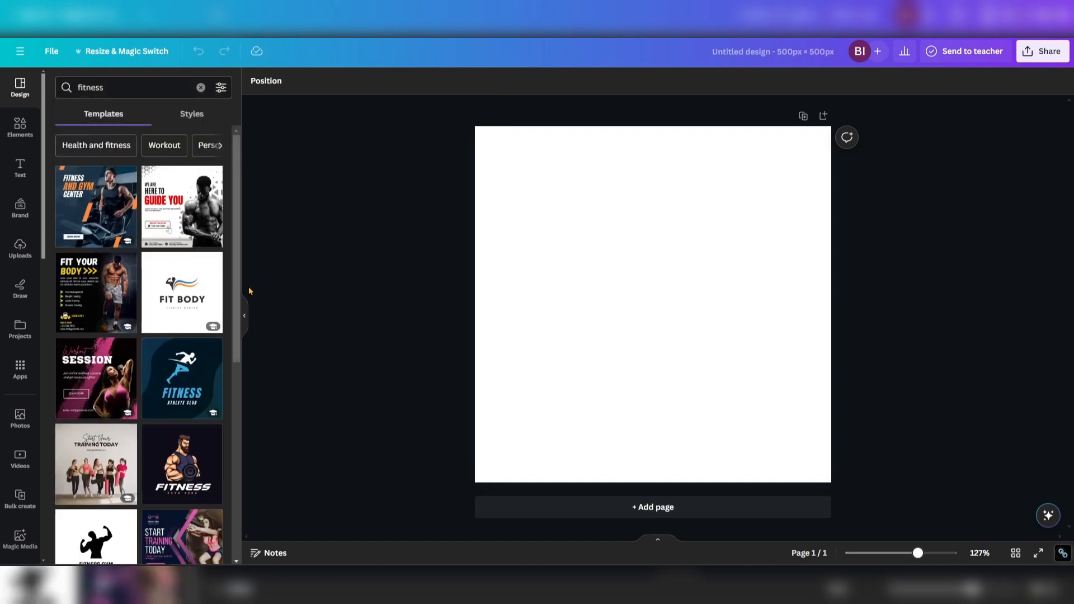
- Apply the black Fitness Running Club logo template with the red runner to the page and add a second page
scroll(187, 312, down, 1)
scroll(187, 312, down, 7)
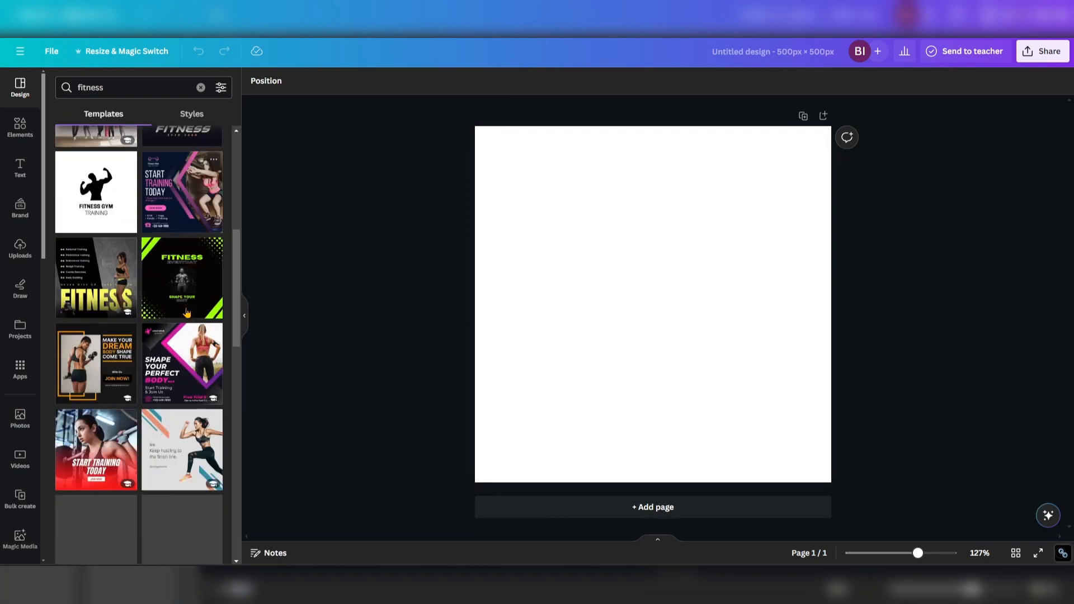
scroll(187, 312, down, 10)
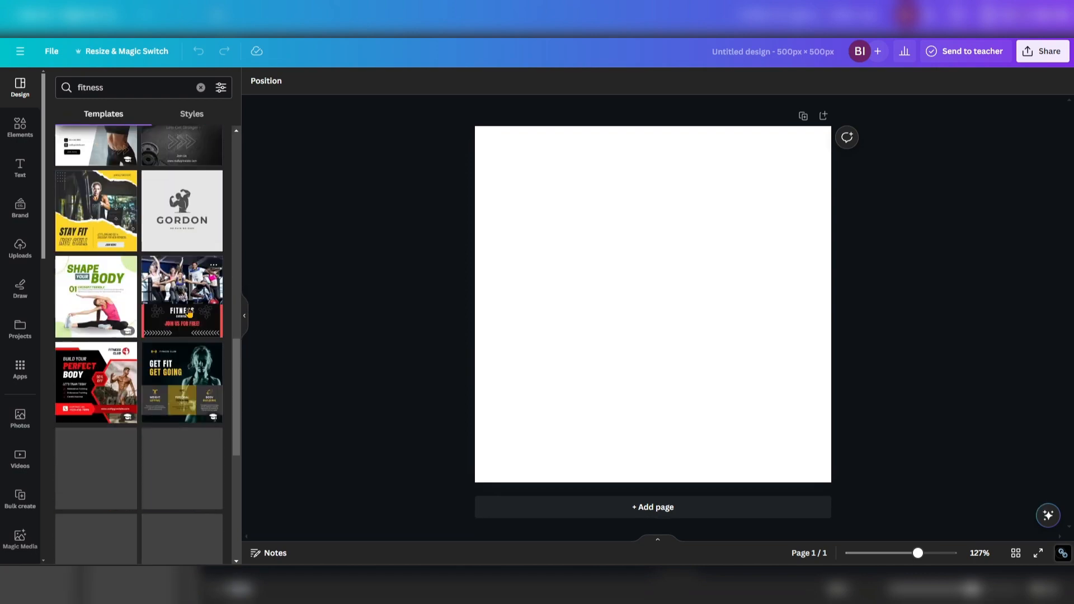
scroll(189, 312, down, 5)
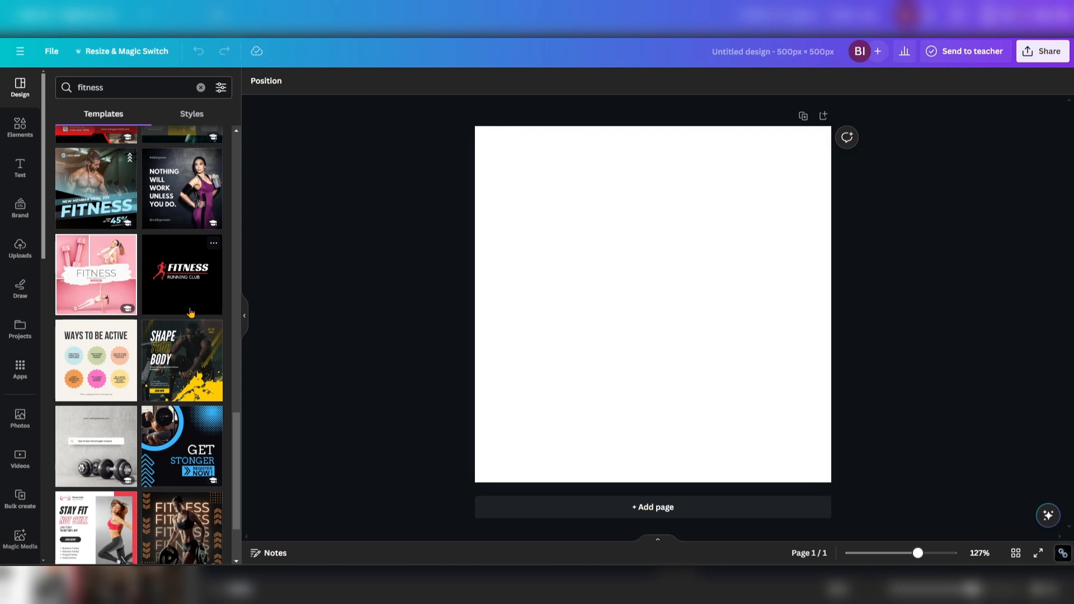
scroll(195, 313, down, 4)
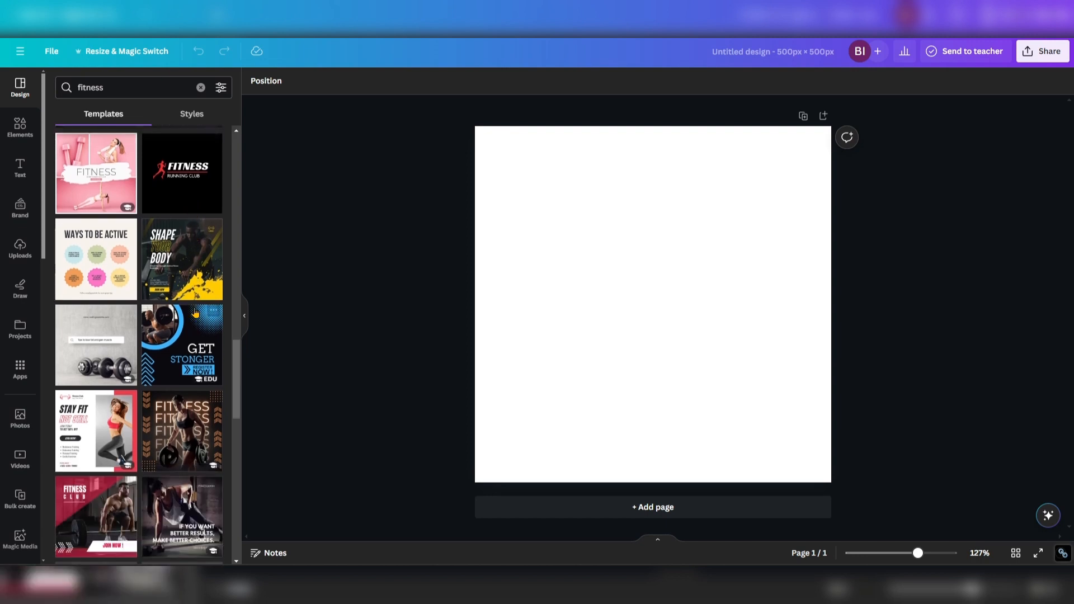
click(185, 179)
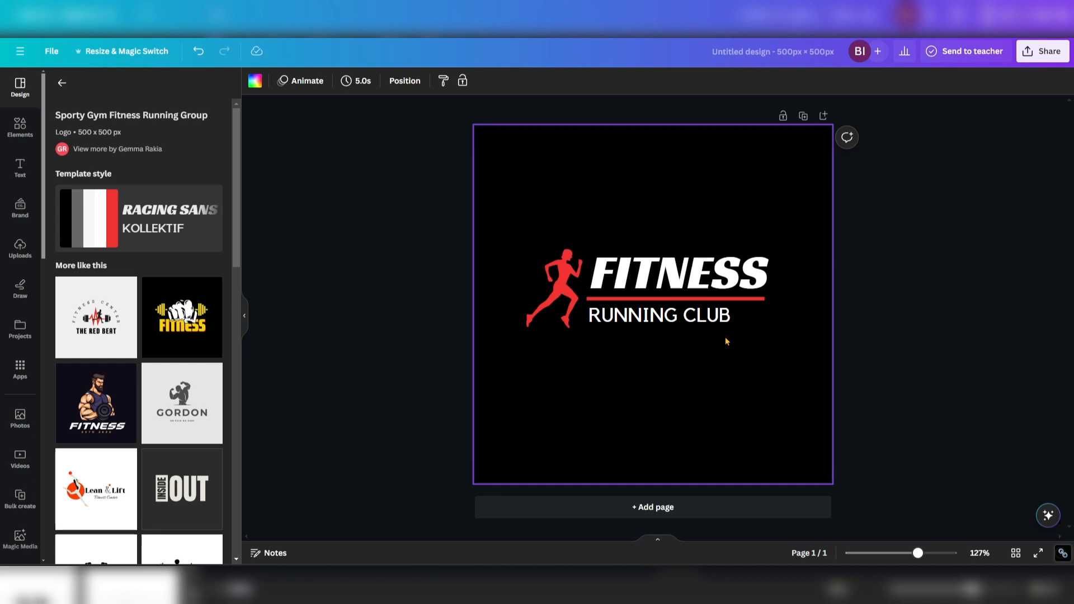
click(654, 507)
scroll(898, 302, up, 5)
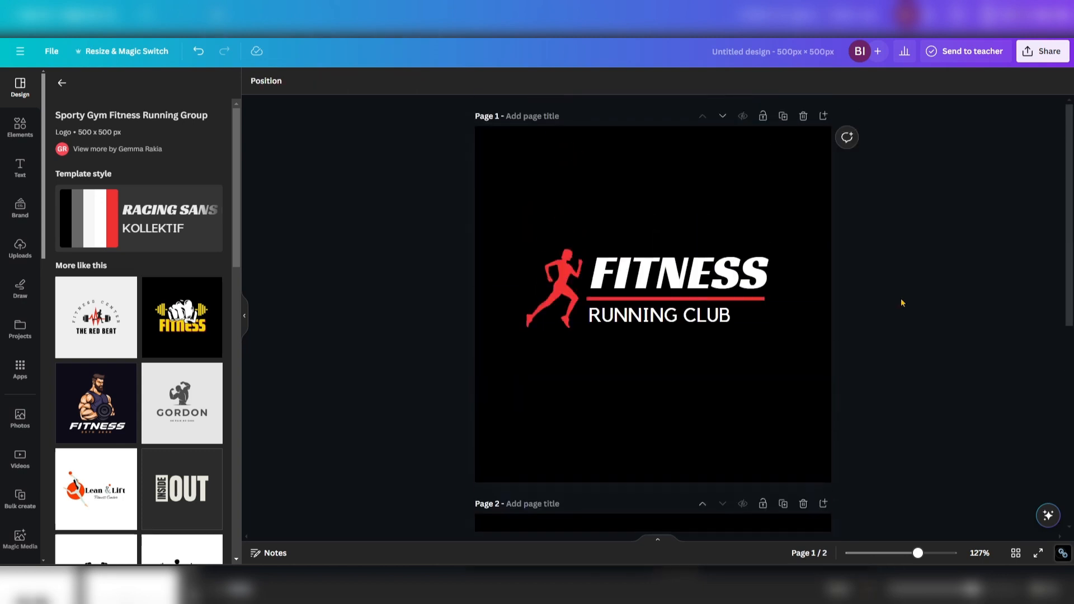
- Replace the large FITNESS heading on page 1 with the text EXTREME
double_click(652, 266)
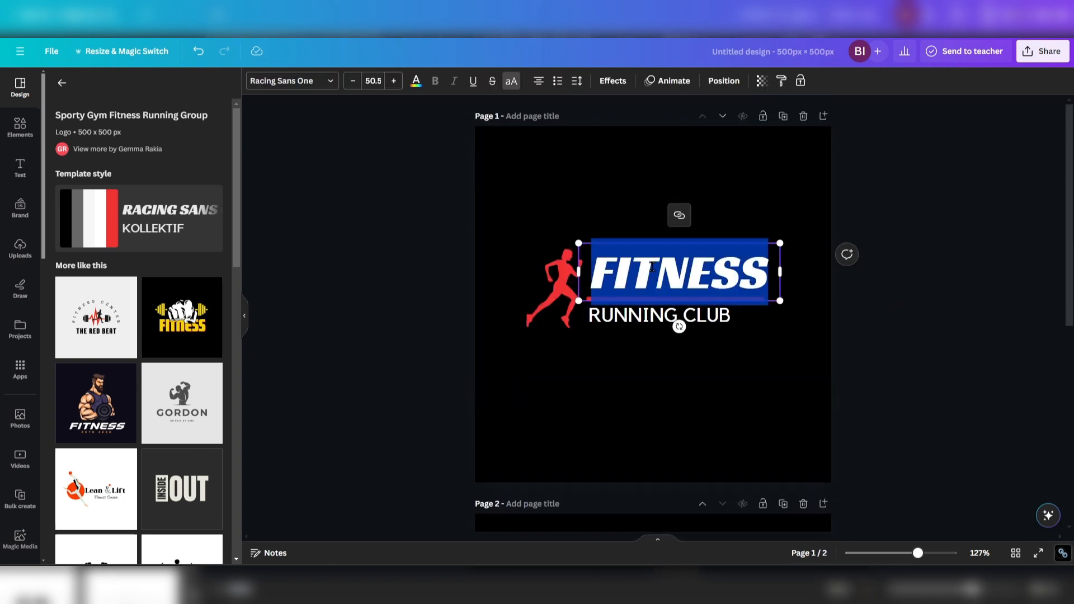
text(E)
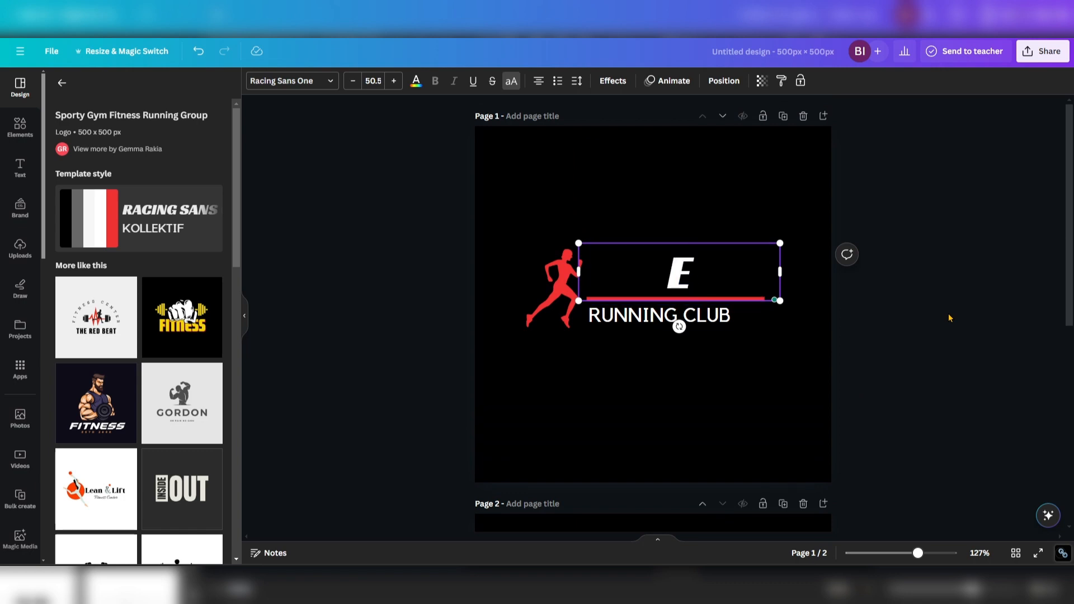
text(XTREME)
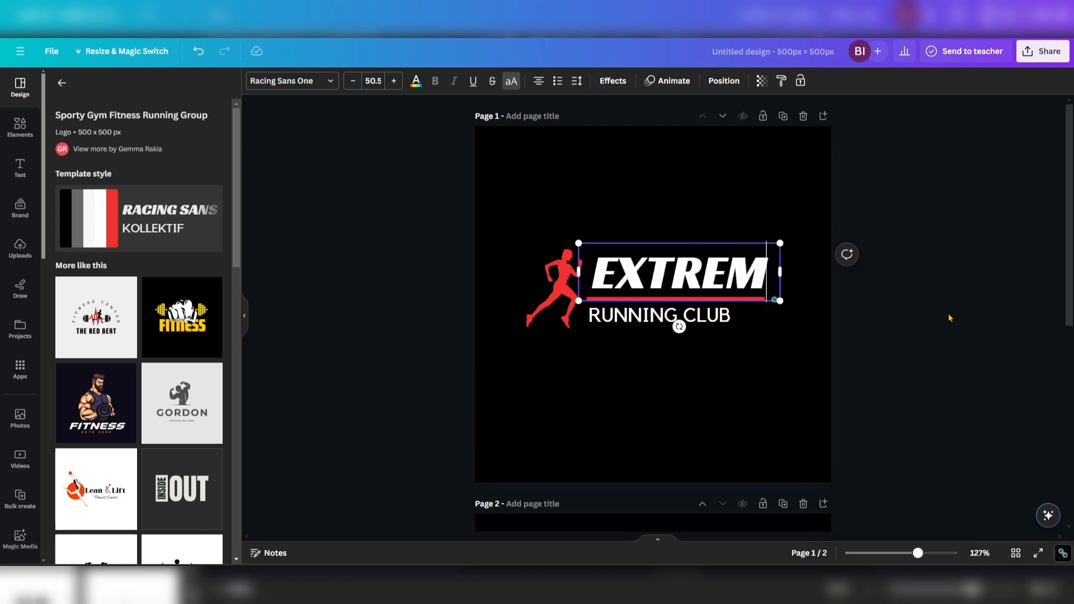
click(921, 386)
- Replace the RUNNING CLUB tagline under the red line on page 1 with the text FITNESS
click(694, 300)
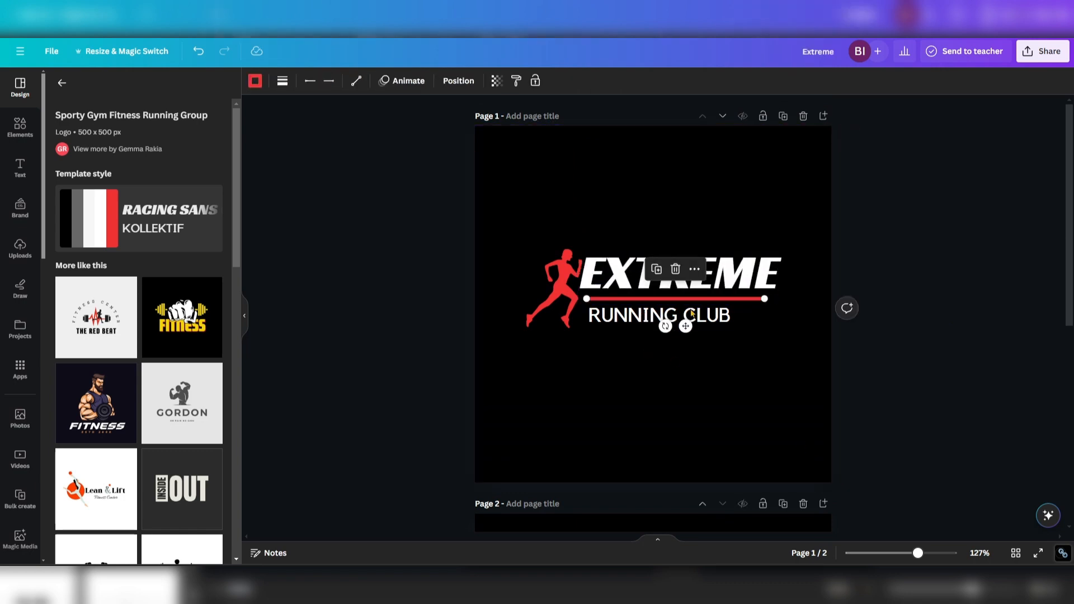
click(626, 320)
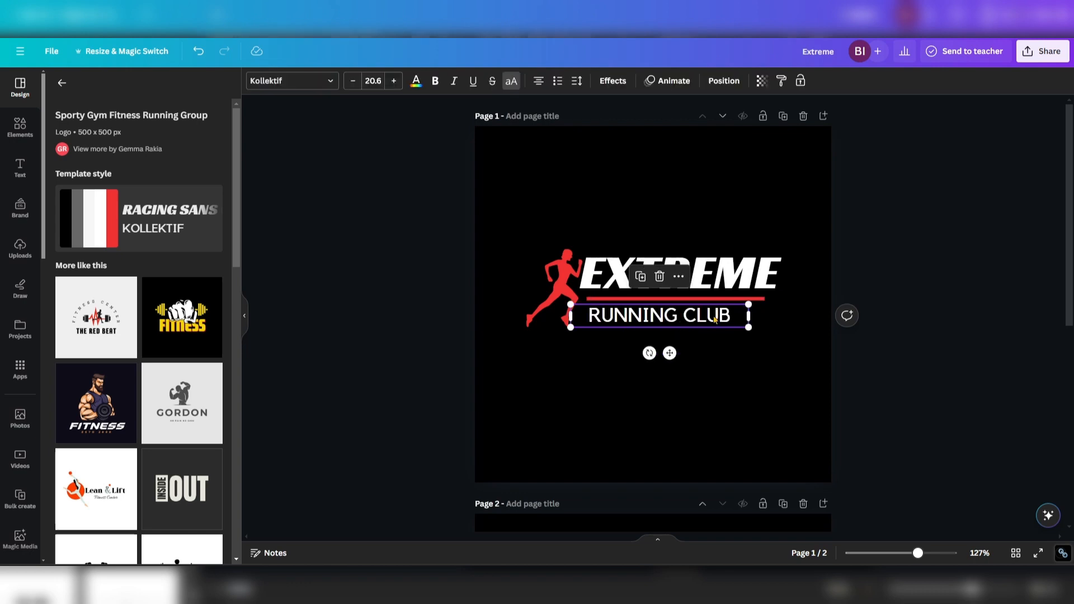
double_click(675, 317)
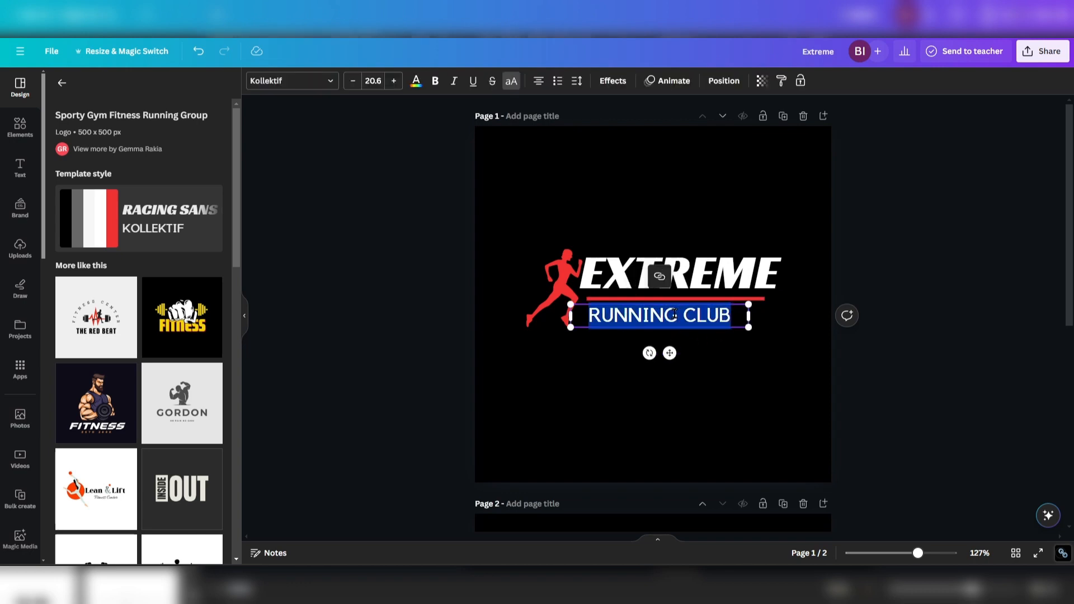
text(FITN)
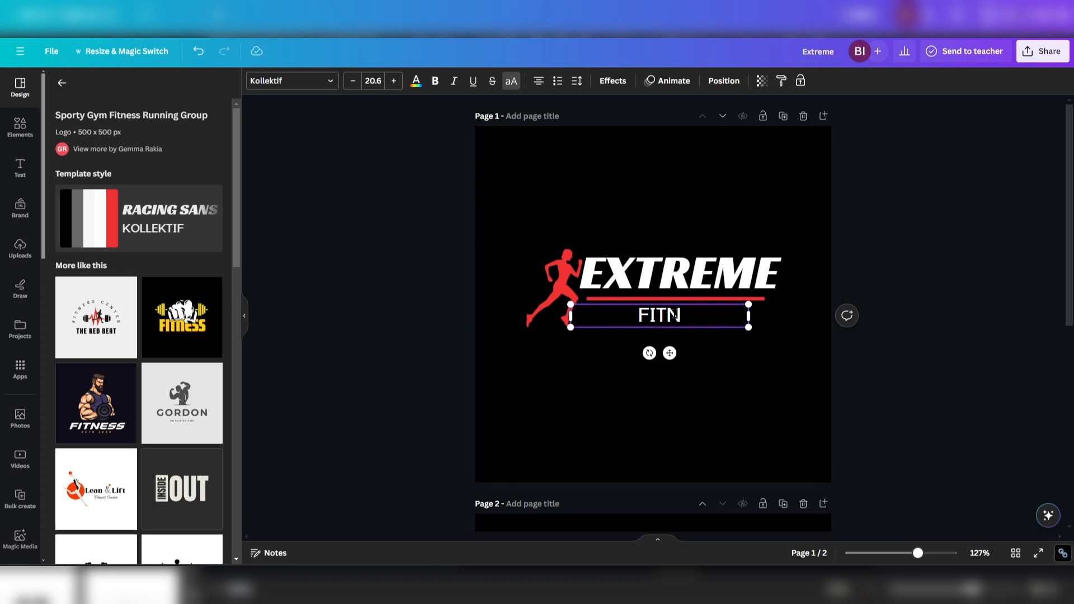
text(ESS)
click(712, 363)
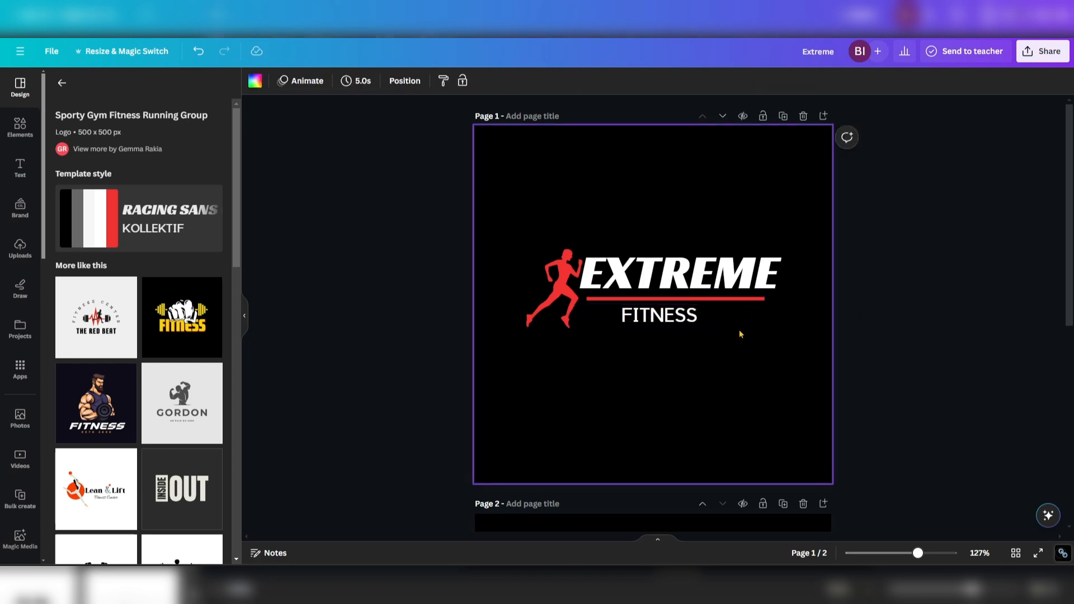
- Shift the red runner graphic on page 1 slightly left, away from the EXTREME heading
click(564, 294)
drag(564, 293, 560, 293)
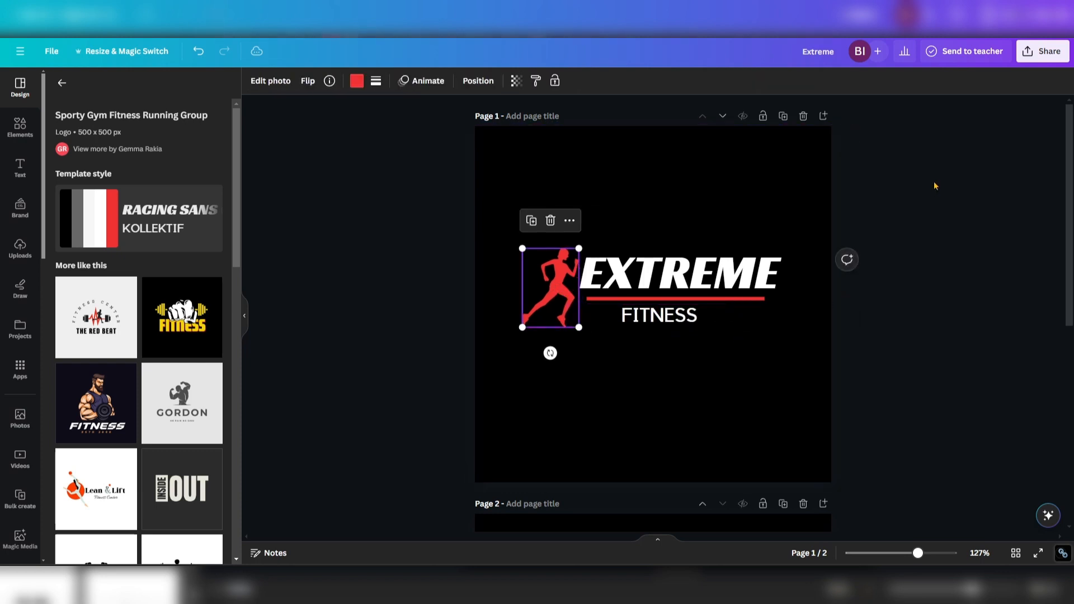
click(988, 292)
- Apply the similar Rimberio Fitness Center logo template with the arm and dumbbell to the empty page 2
scroll(889, 370, down, 6)
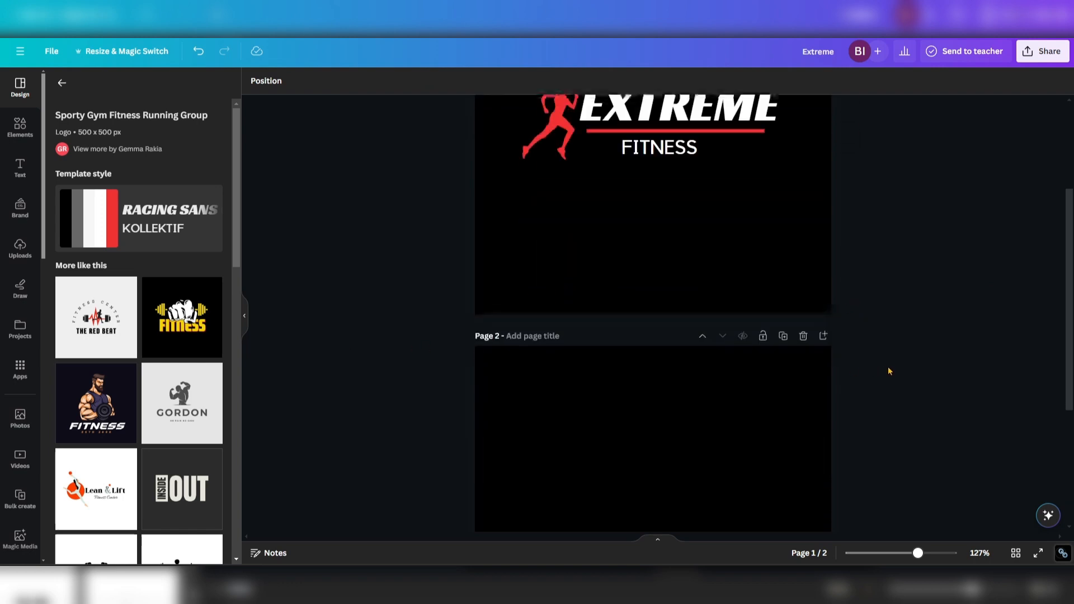
scroll(234, 256, down, 1)
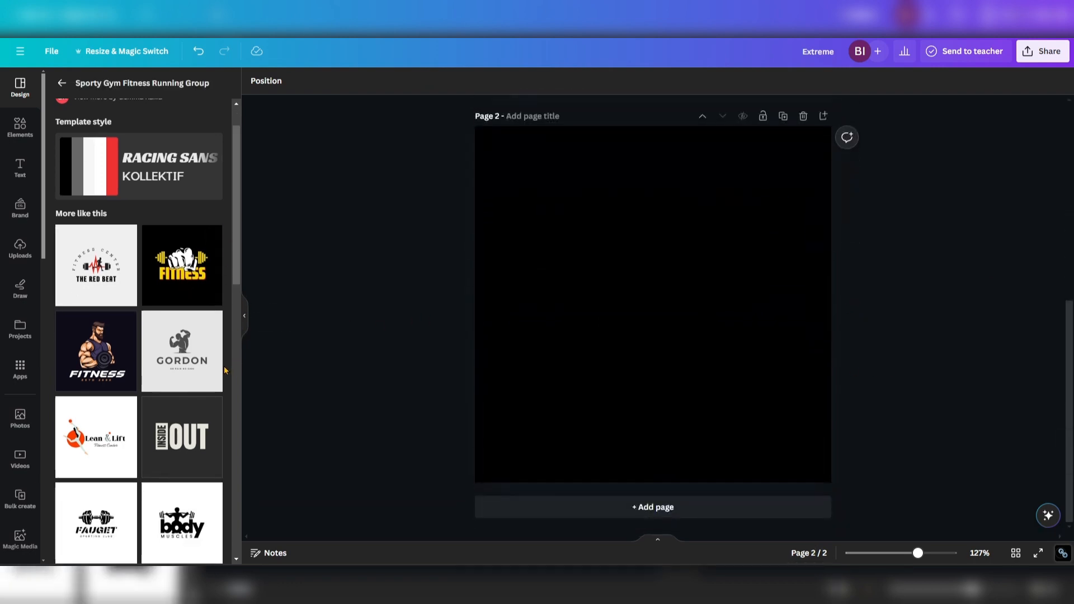
scroll(160, 365, down, 5)
scroll(160, 364, down, 6)
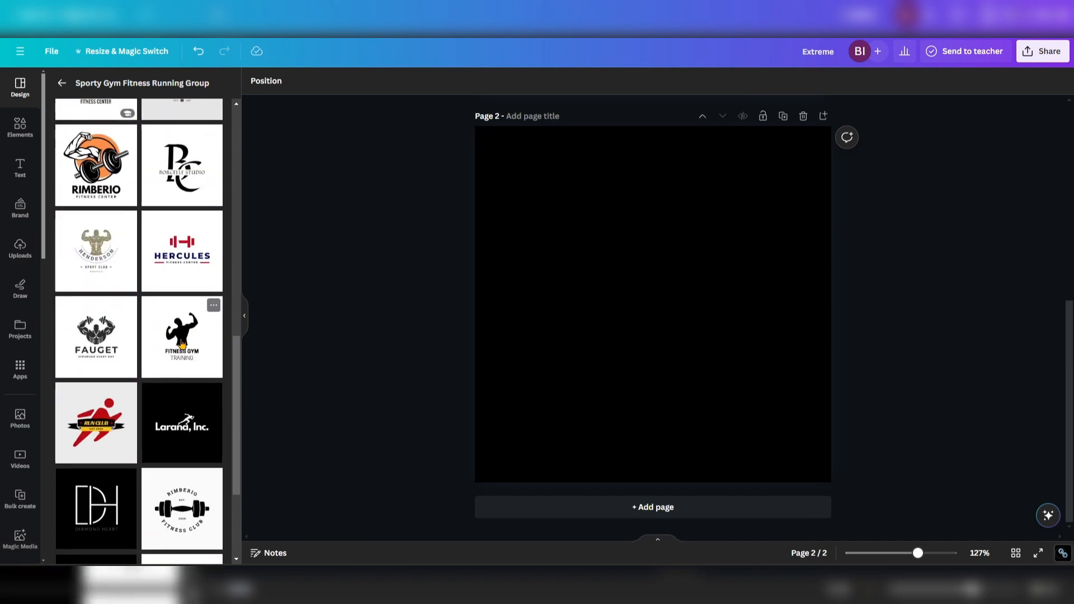
scroll(168, 297, down, 1)
scroll(168, 296, up, 2)
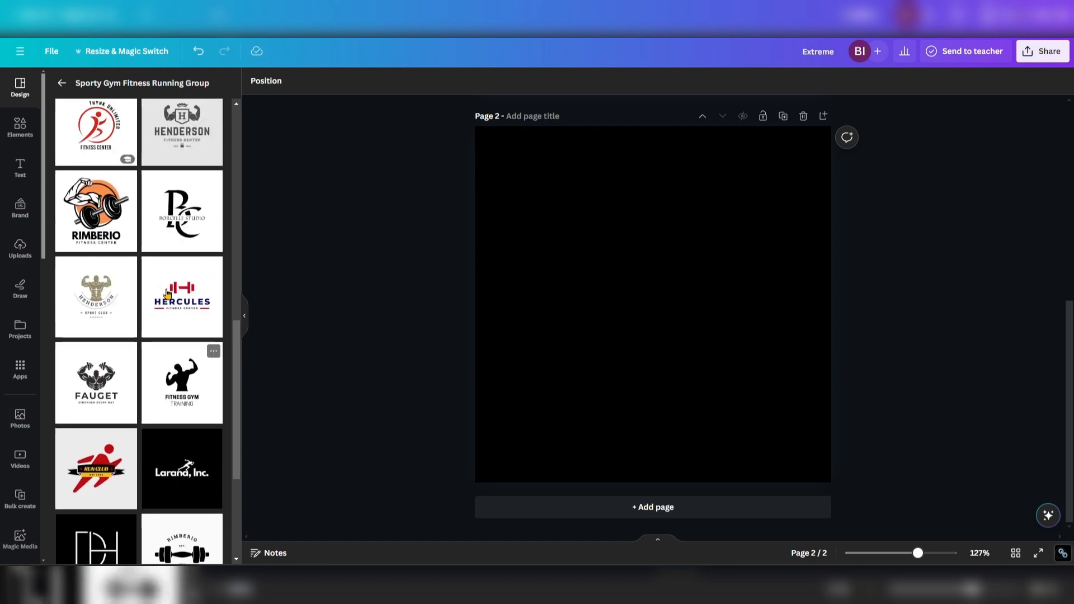
click(100, 218)
- Delete the red runner graphic from the EXTREME FITNESS logo on page 1
scroll(860, 350, up, 6)
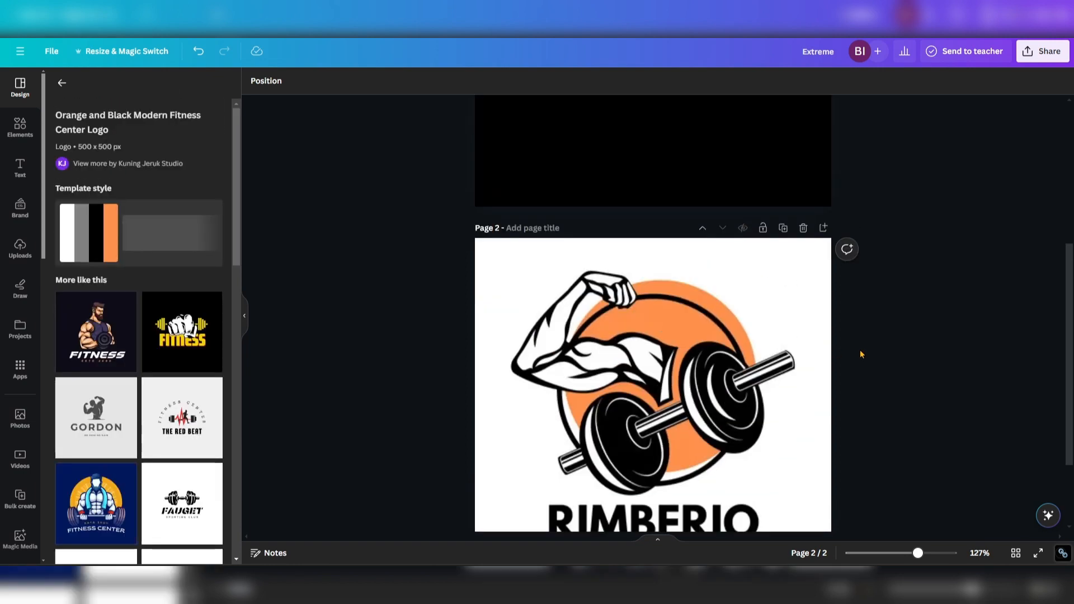
click(539, 263)
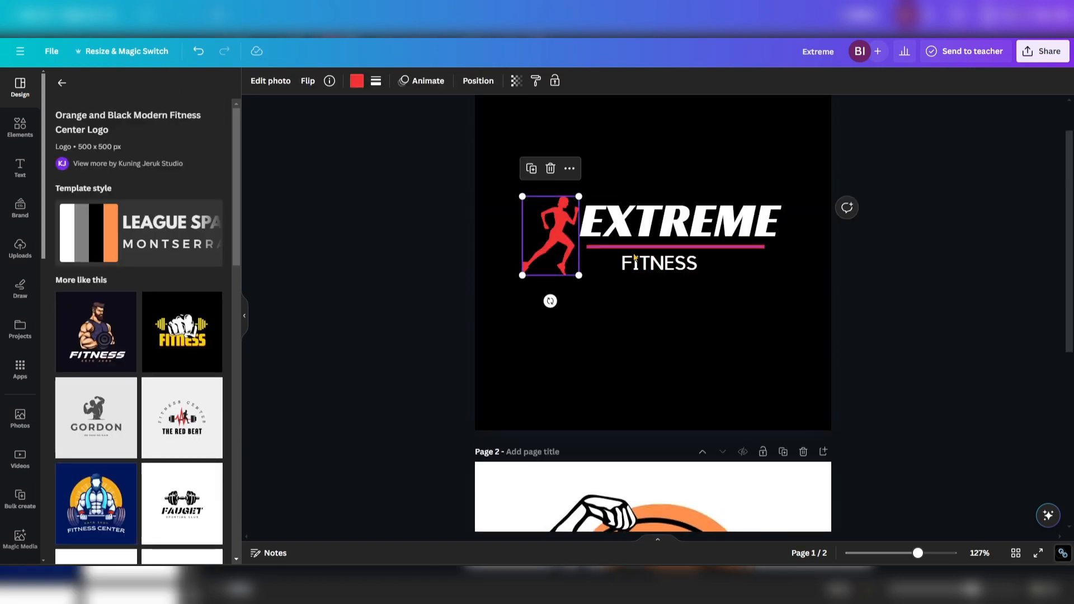
key(Delete)
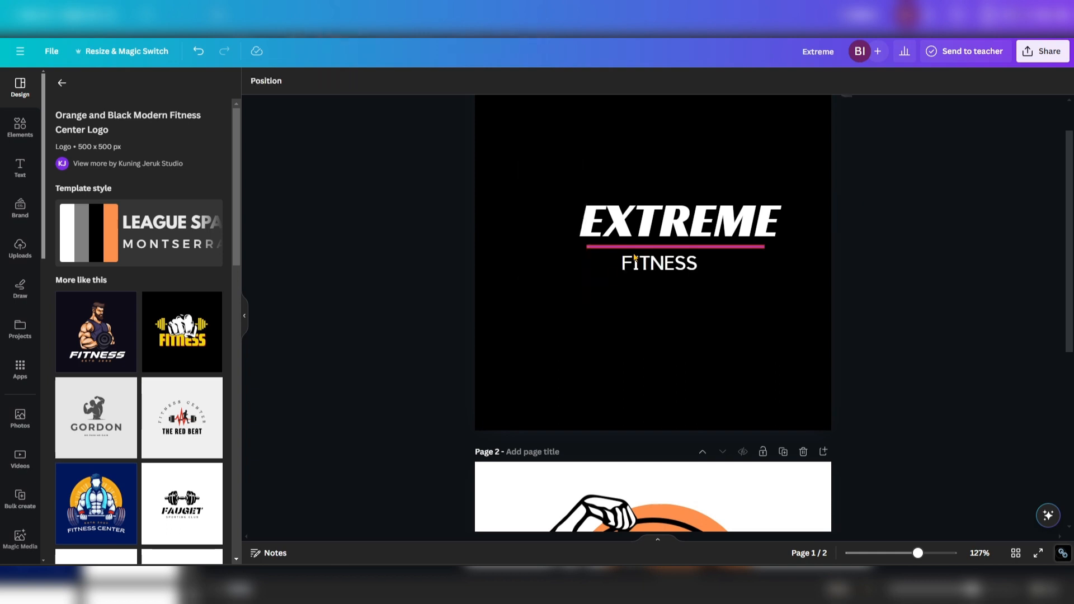
- Move the arm and dumbbell graphic from page 2 to page 1 and shrink it to fit above the EXTREME heading
scroll(638, 263, down, 4)
click(653, 395)
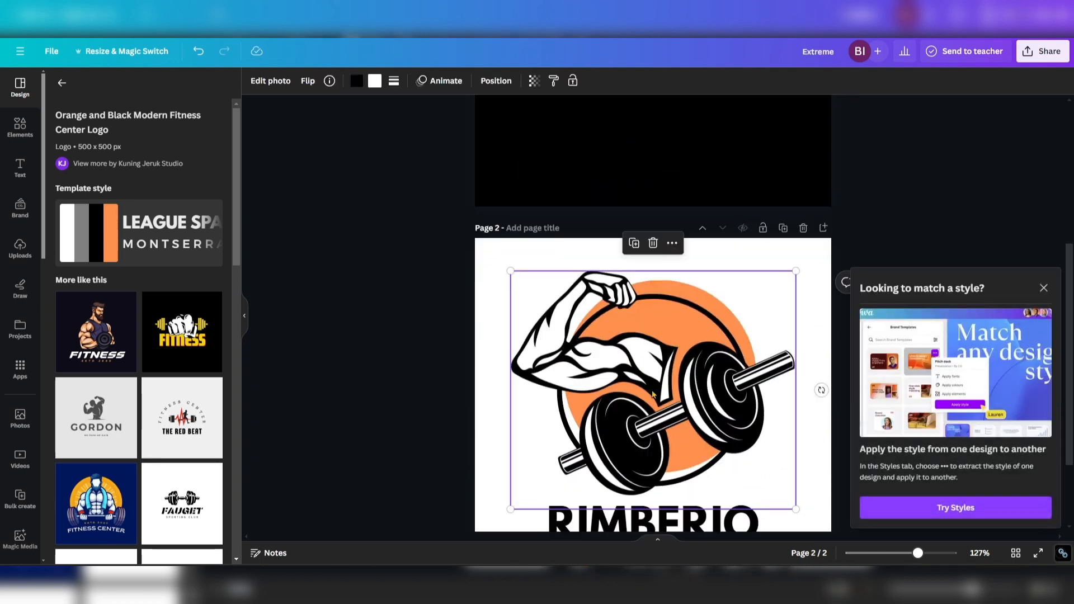
drag(652, 394, 610, 300)
drag(749, 205, 596, 329)
drag(569, 397, 693, 213)
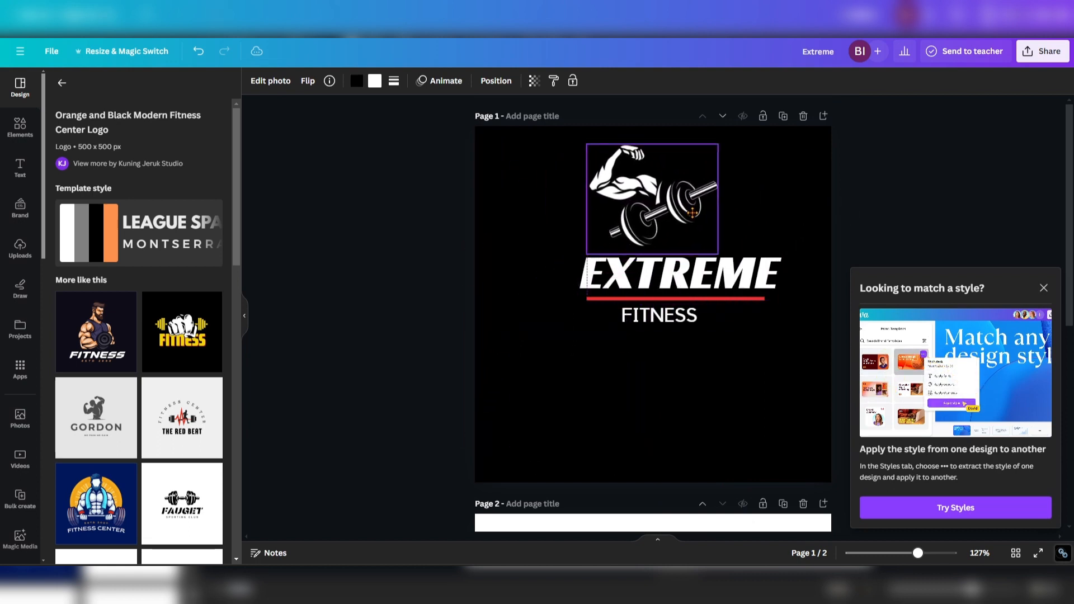
- Lower the EXTREME FITNESS text group on page 1 and place the arm and dumbbell graphic just above it
click(699, 274)
drag(698, 274, 698, 348)
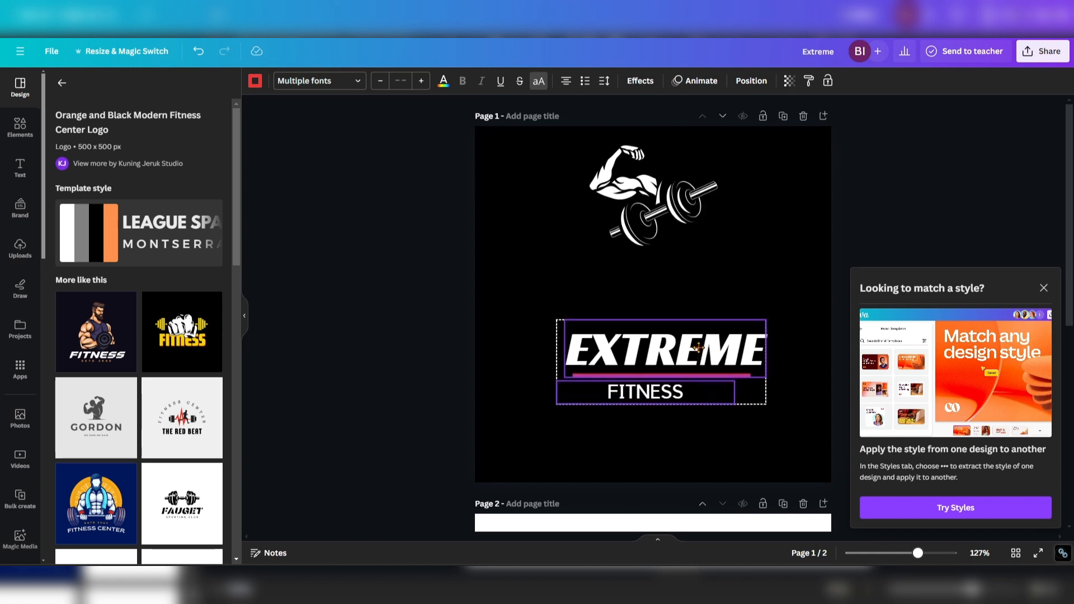
drag(657, 188, 667, 254)
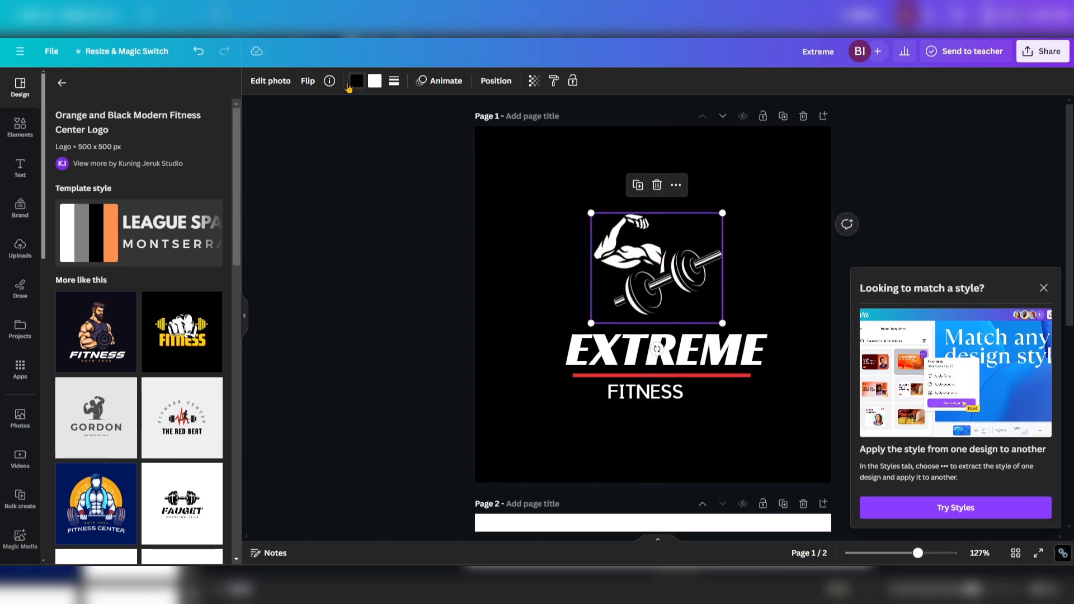
- Recolour the black parts of the arm and dumbbell graphic in the document's red and dismiss the style-matching suggestion
click(355, 81)
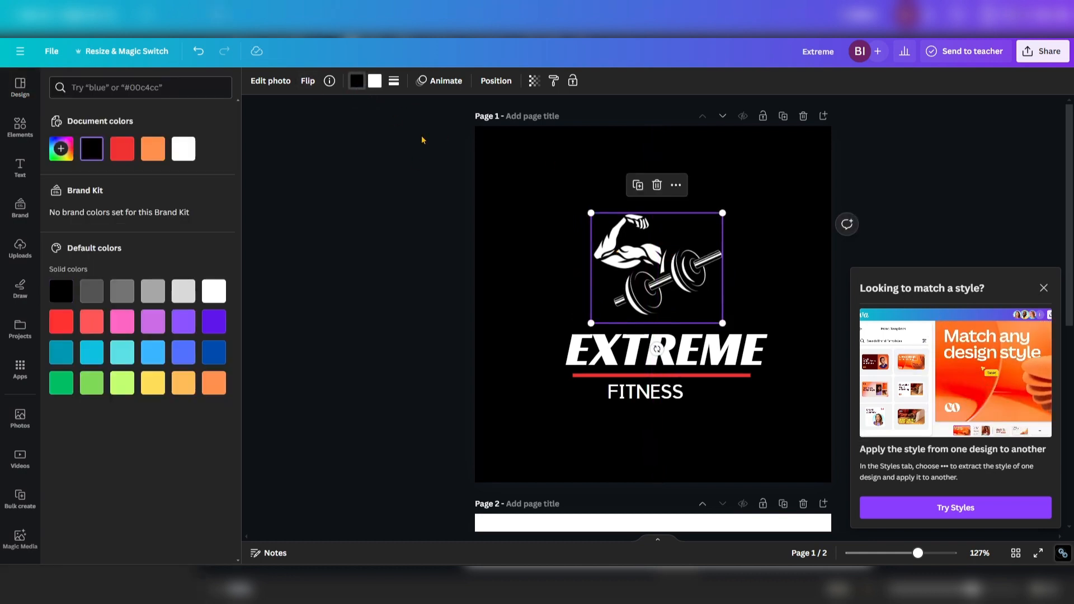
click(122, 149)
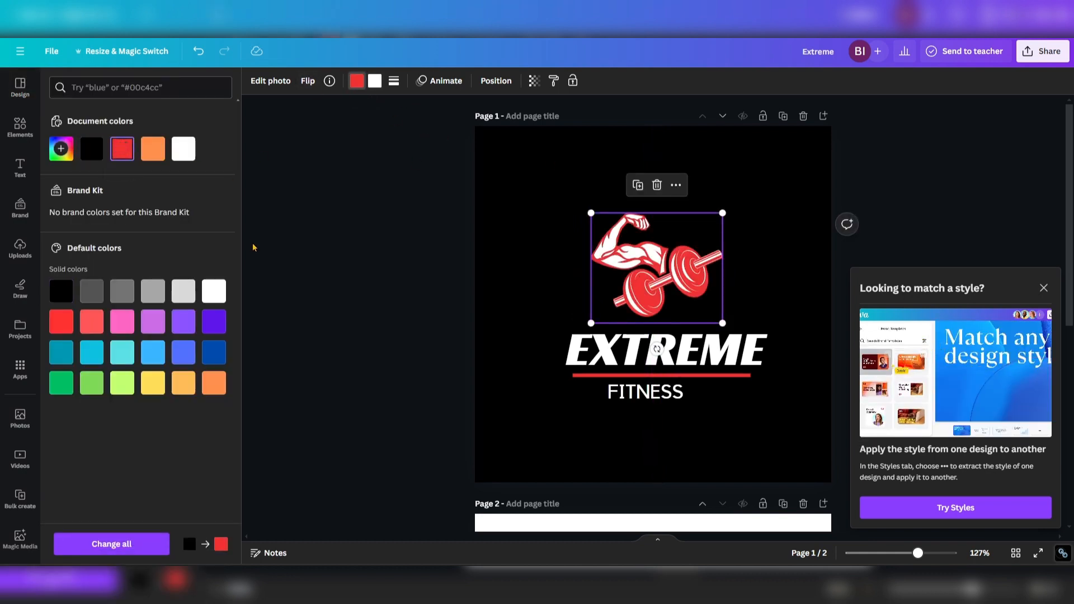
click(152, 148)
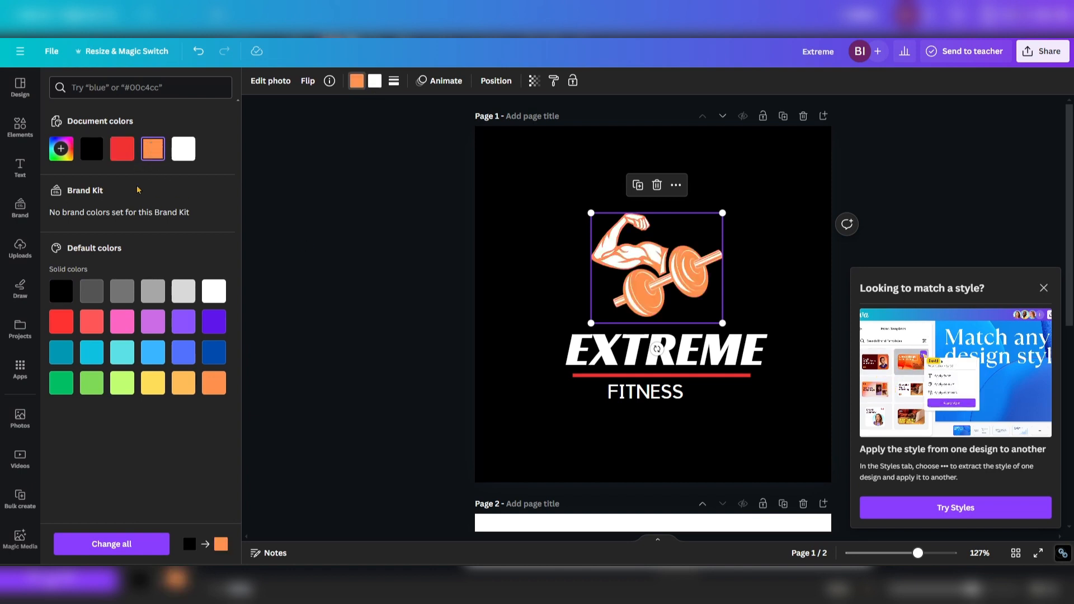
click(122, 150)
click(387, 290)
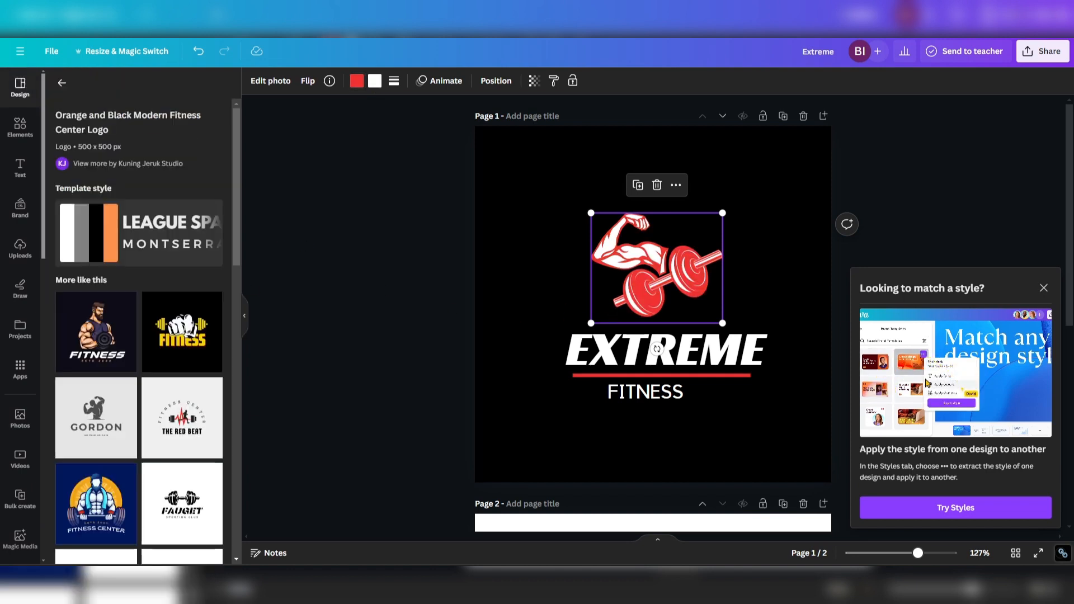
click(876, 175)
click(1043, 287)
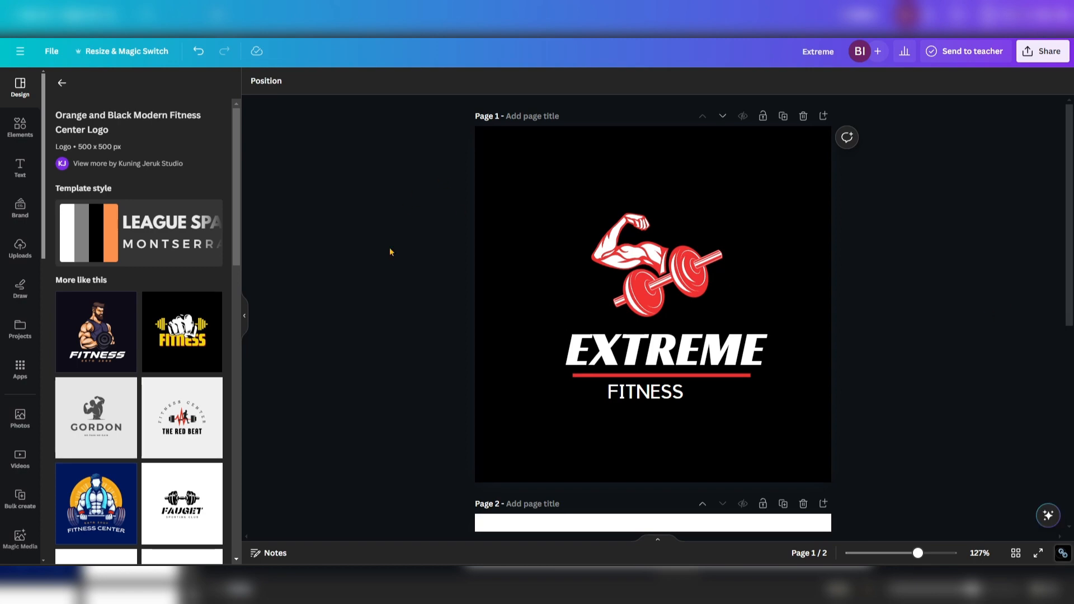
scroll(238, 344, down, 3)
scroll(747, 383, down, 6)
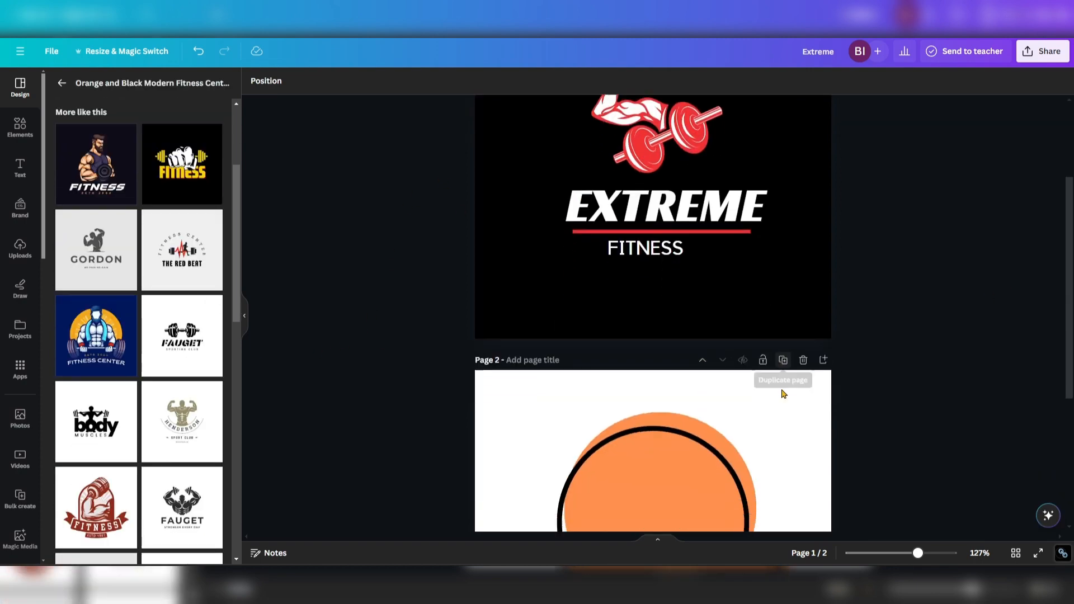
scroll(117, 308, down, 3)
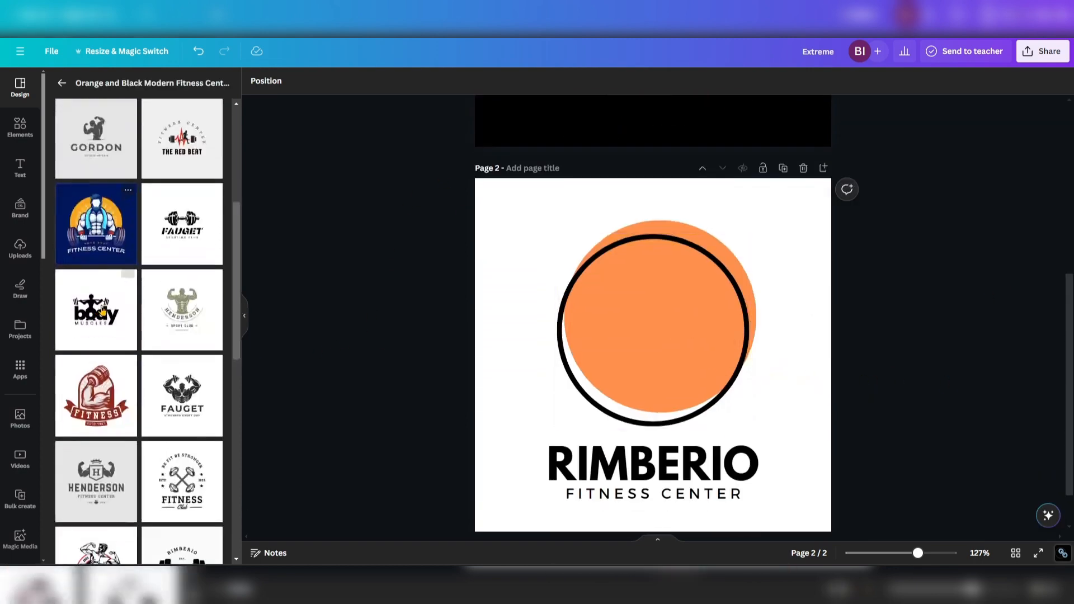
scroll(117, 308, down, 3)
scroll(666, 352, up, 6)
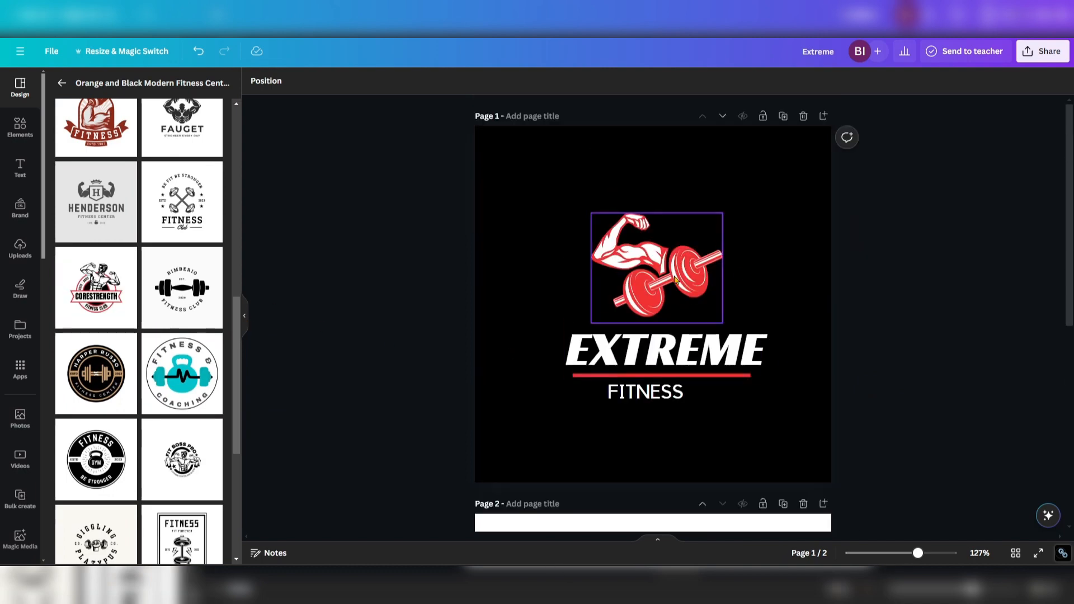
- Raise the EXTREME heading slightly above the red line and set its font to Gagalin
click(719, 359)
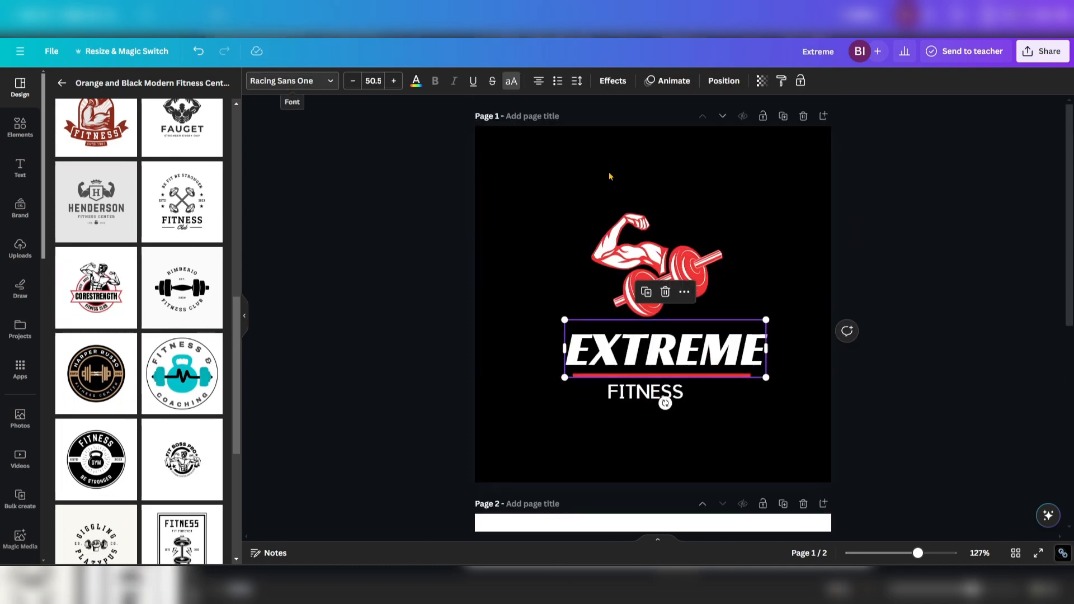
drag(694, 354, 692, 341)
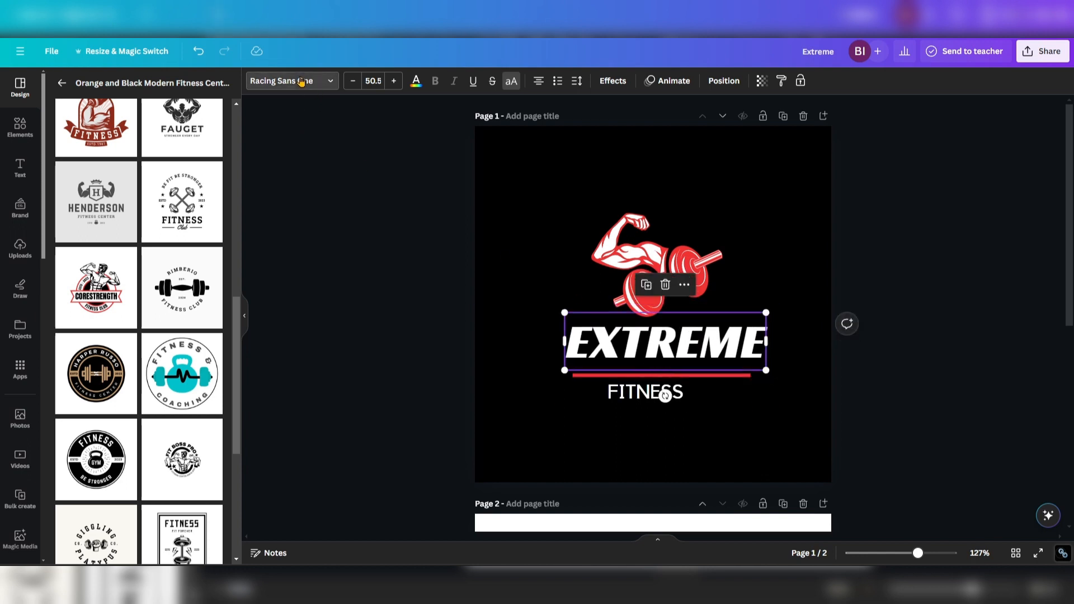
click(288, 80)
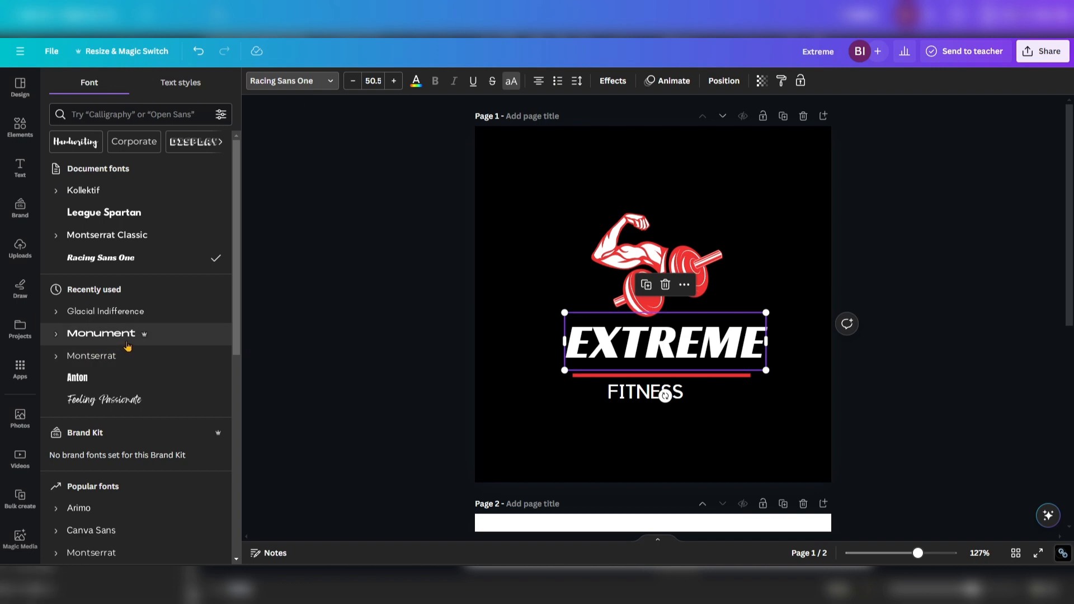
scroll(129, 345, down, 2)
scroll(129, 369, down, 4)
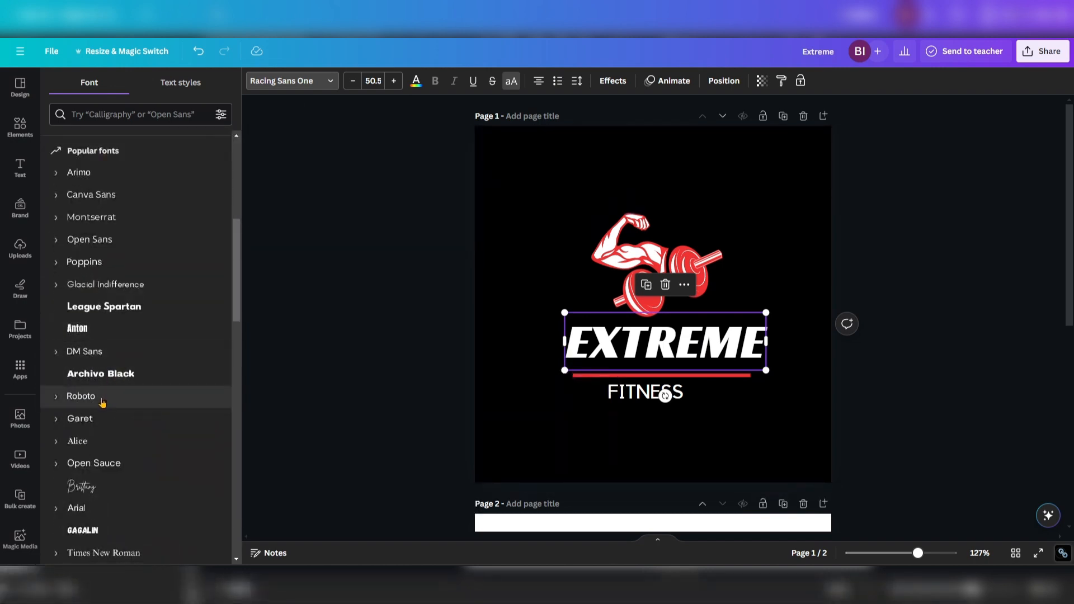
scroll(102, 397, down, 3)
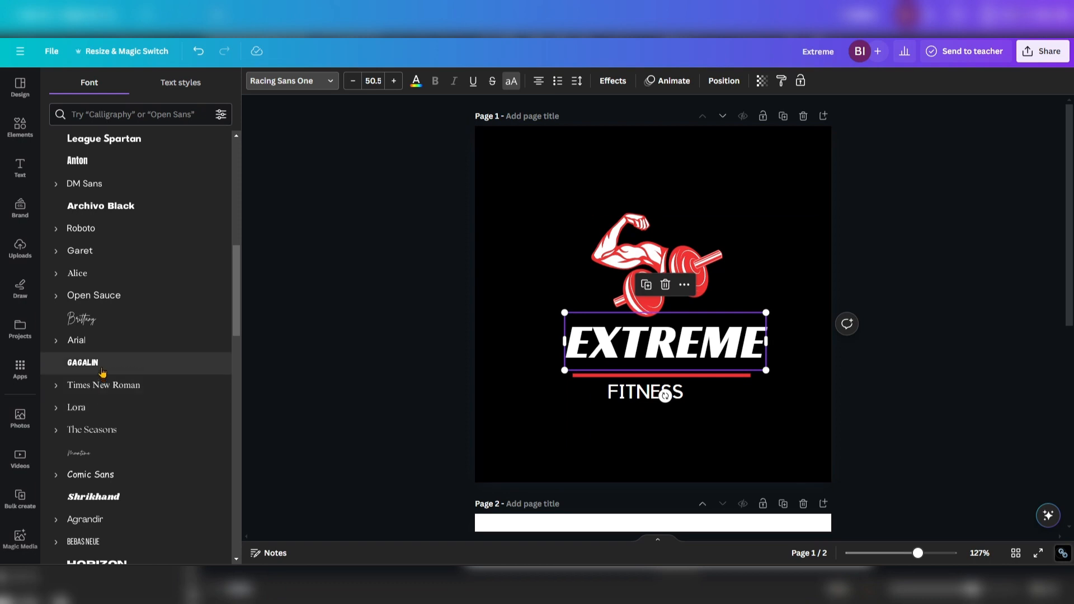
click(102, 372)
click(701, 442)
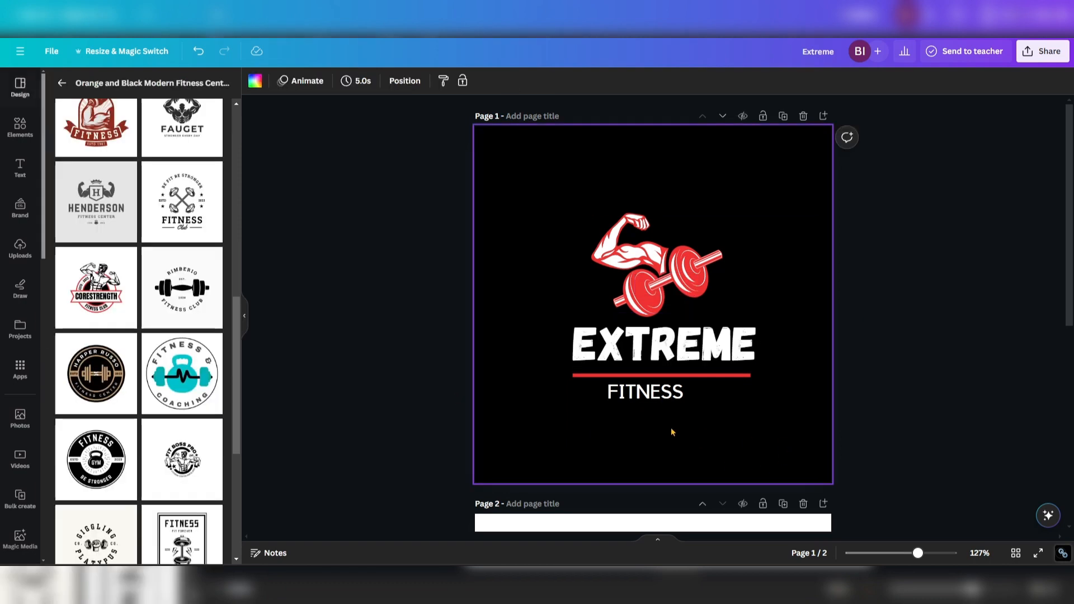
- Centre the FITNESS tagline under the red line and set its font to HK Modular
click(649, 395)
drag(649, 395, 669, 396)
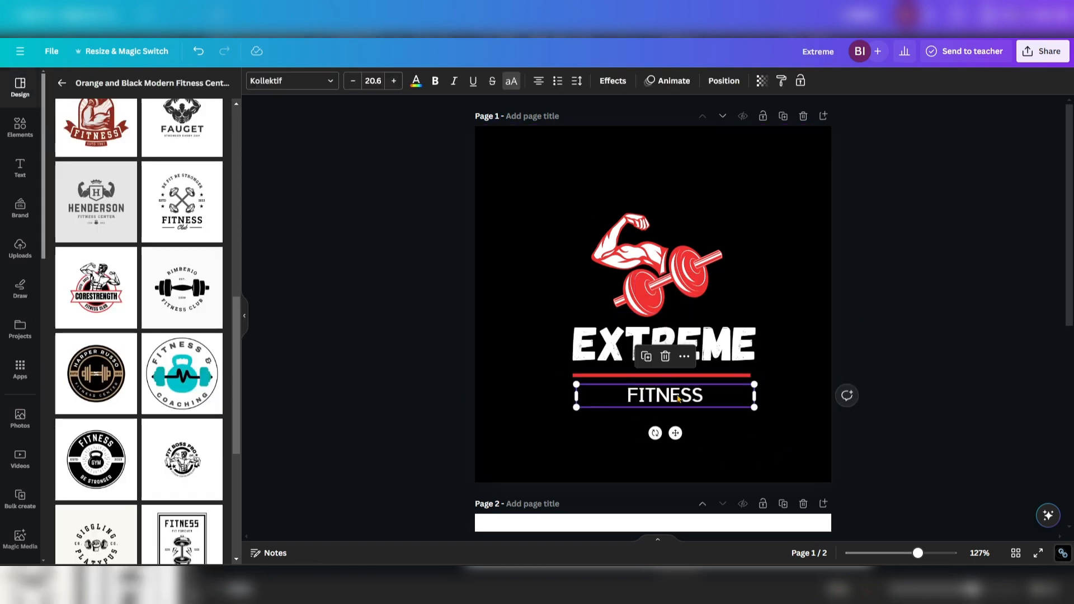
click(291, 81)
scroll(120, 277, down, 7)
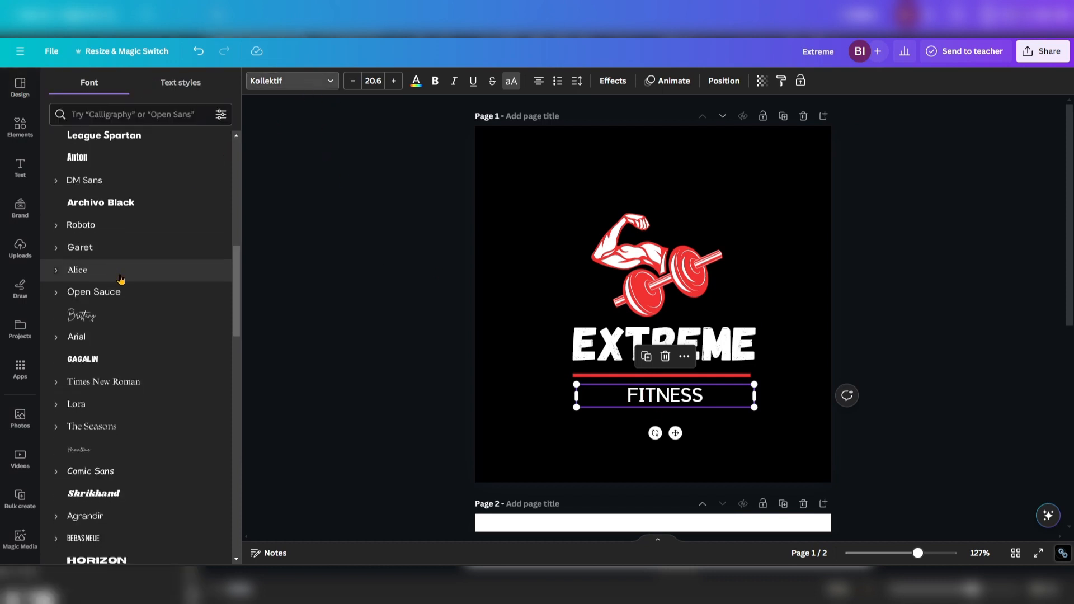
scroll(147, 381, down, 2)
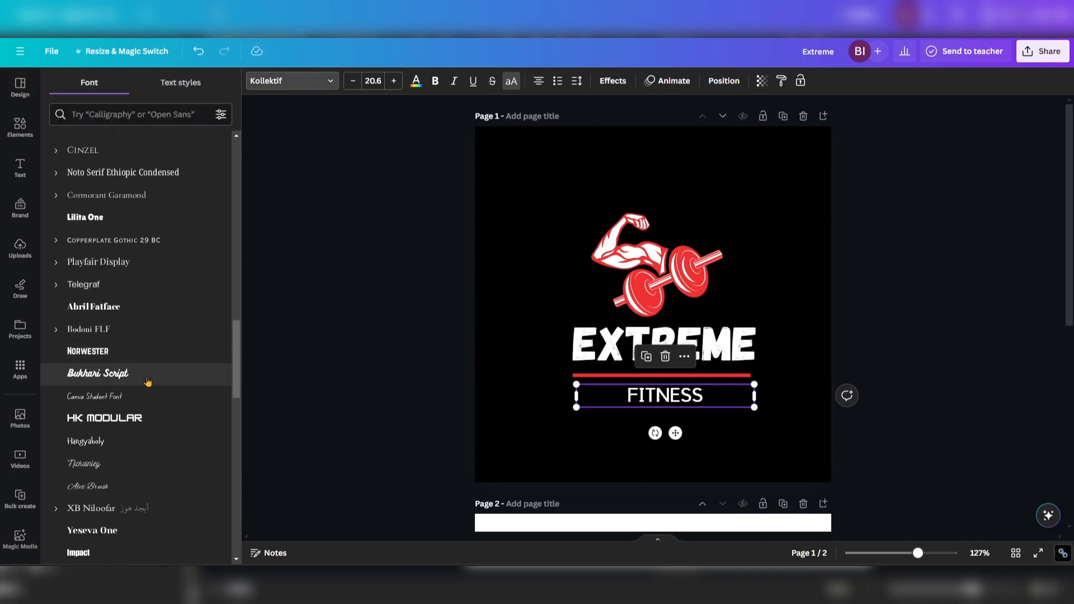
click(134, 418)
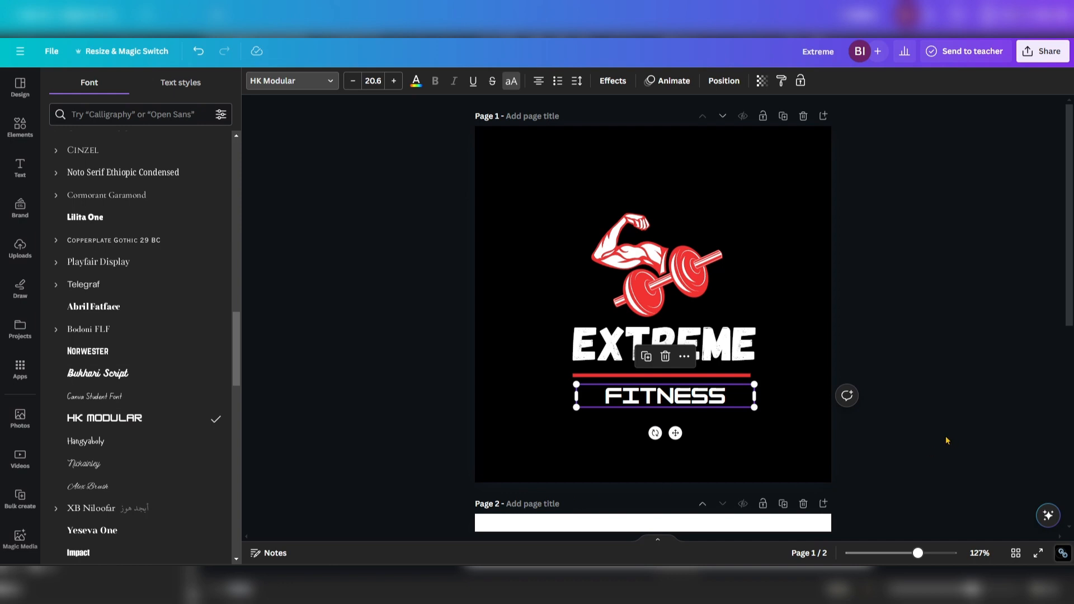
click(947, 441)
click(955, 380)
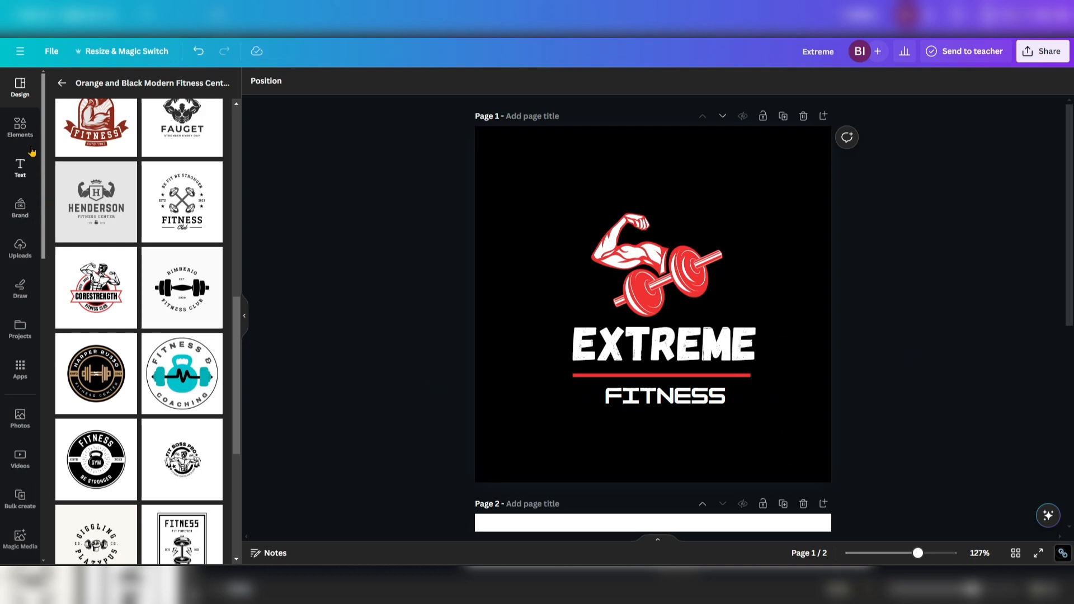
- Search the elements library for fitness and limit the results to graphics
click(22, 128)
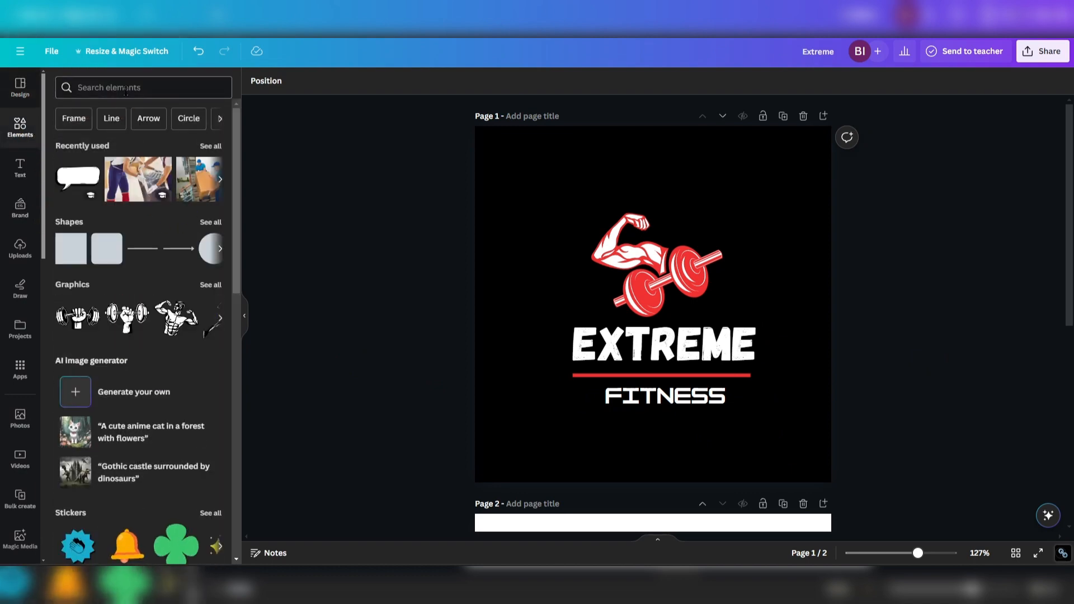
click(125, 88)
text(fitne)
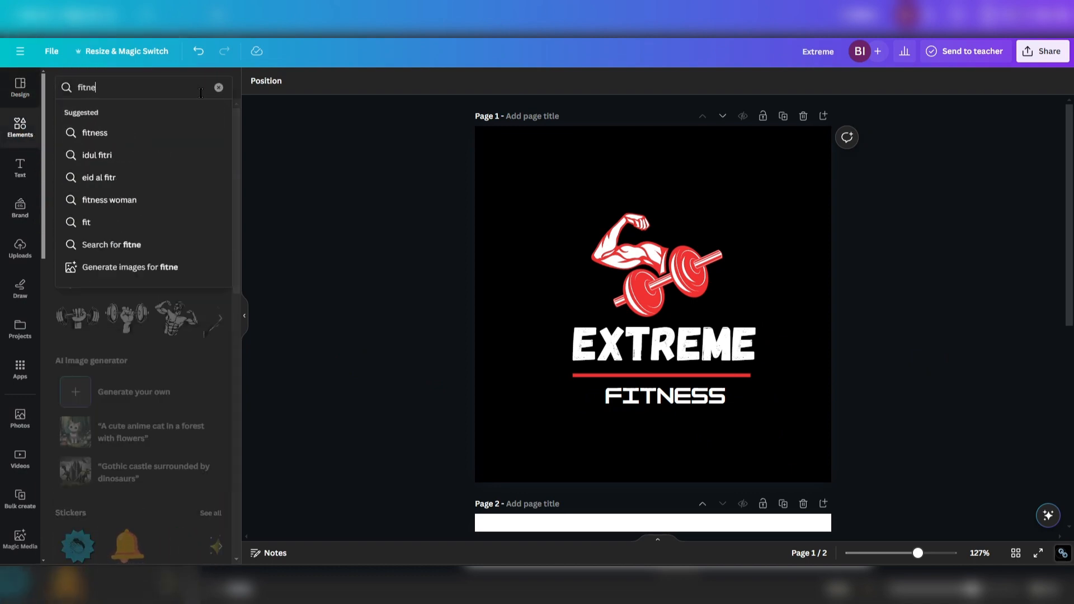
text(ss)
key(Return)
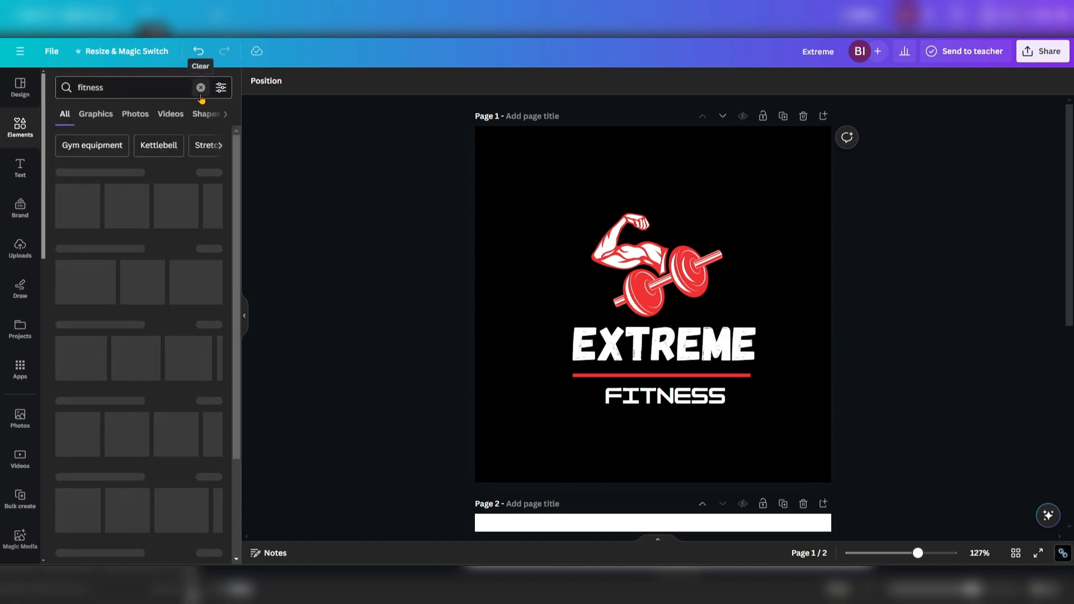
click(97, 115)
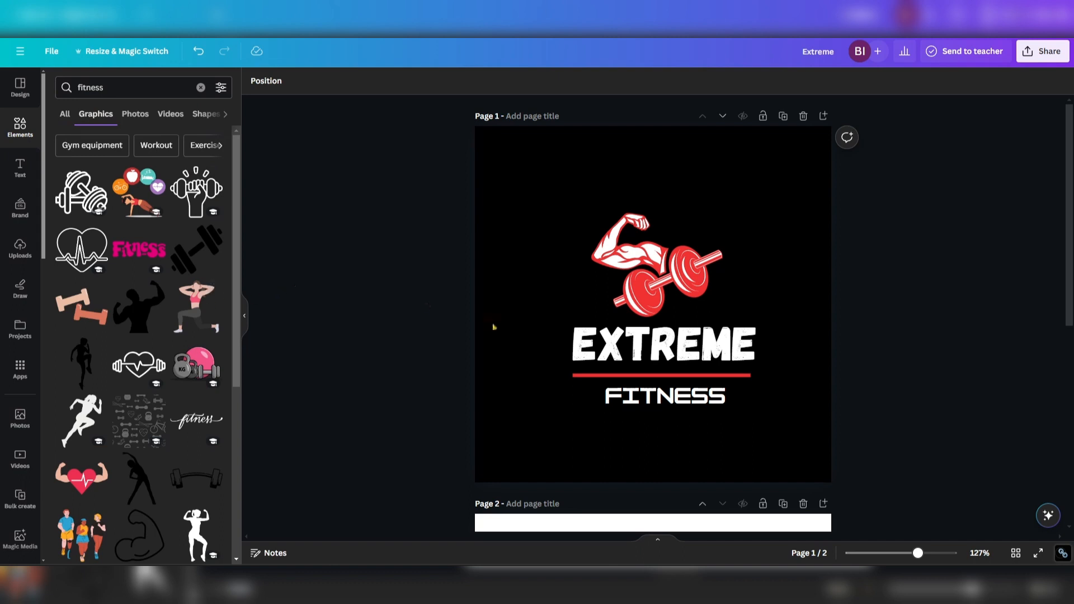
- Move the whole logo, graphic and text together, up towards the upper edge of page 1
drag(679, 161, 644, 301)
click(336, 426)
click(304, 407)
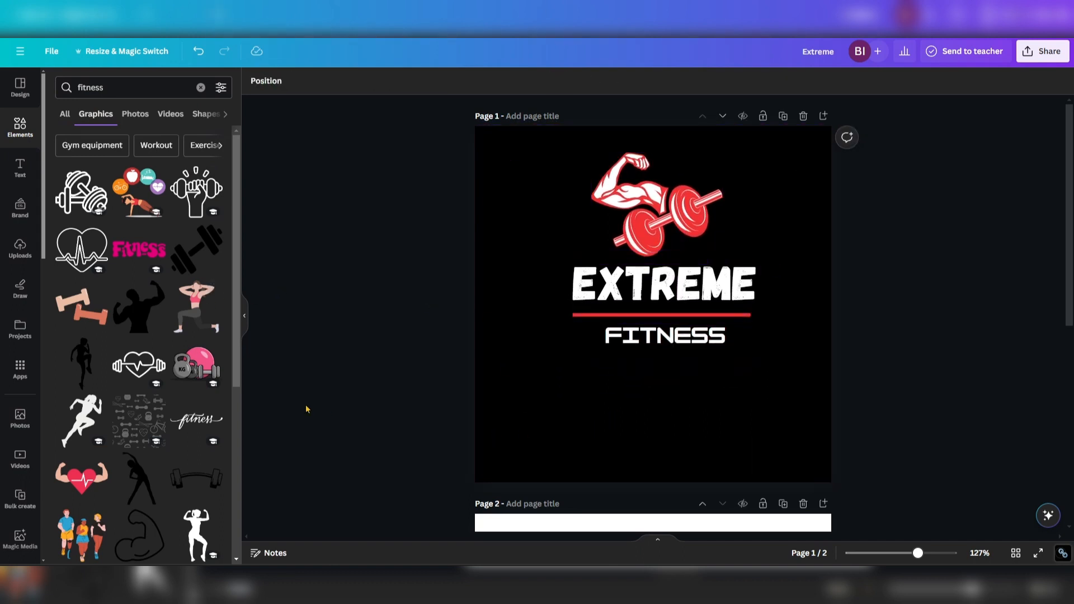
- Add the yellow skipping rope graphic to page 1, shrink it and place it to the left of the arm and dumbbell
scroll(147, 335, down, 5)
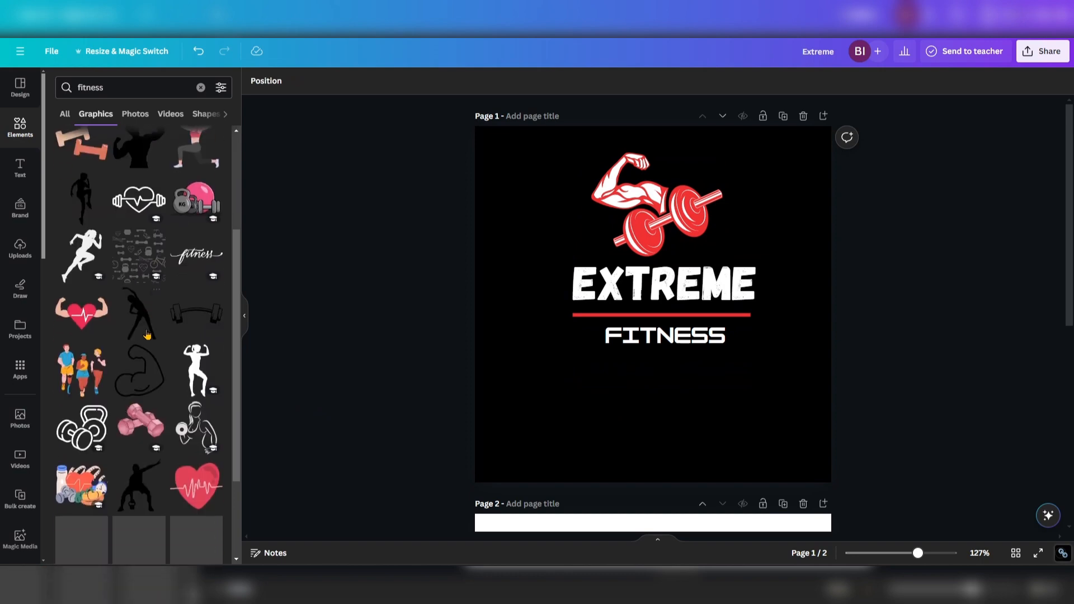
scroll(147, 335, down, 3)
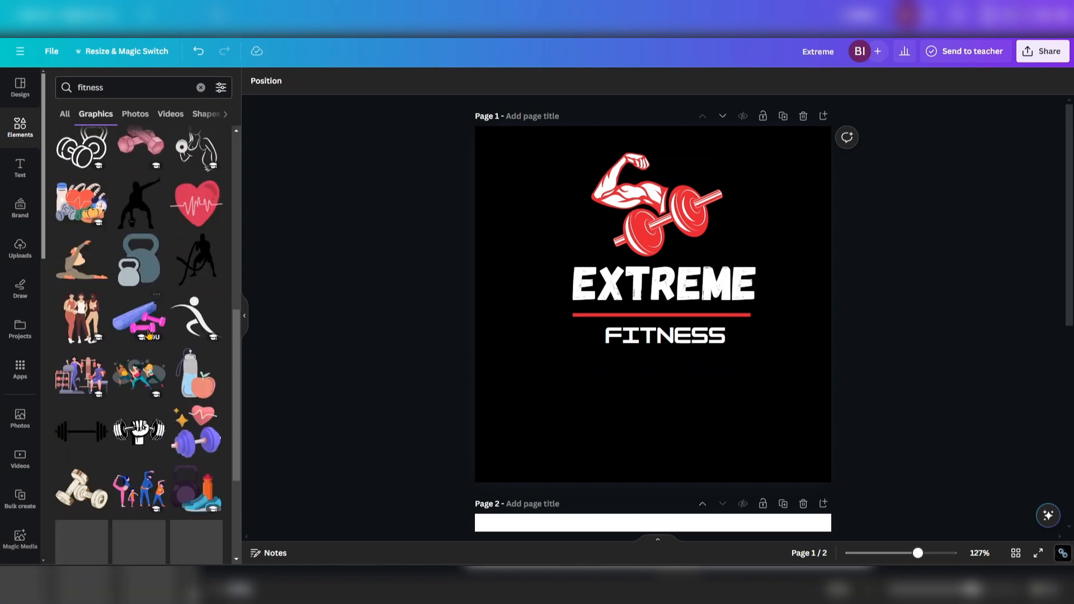
scroll(149, 335, down, 4)
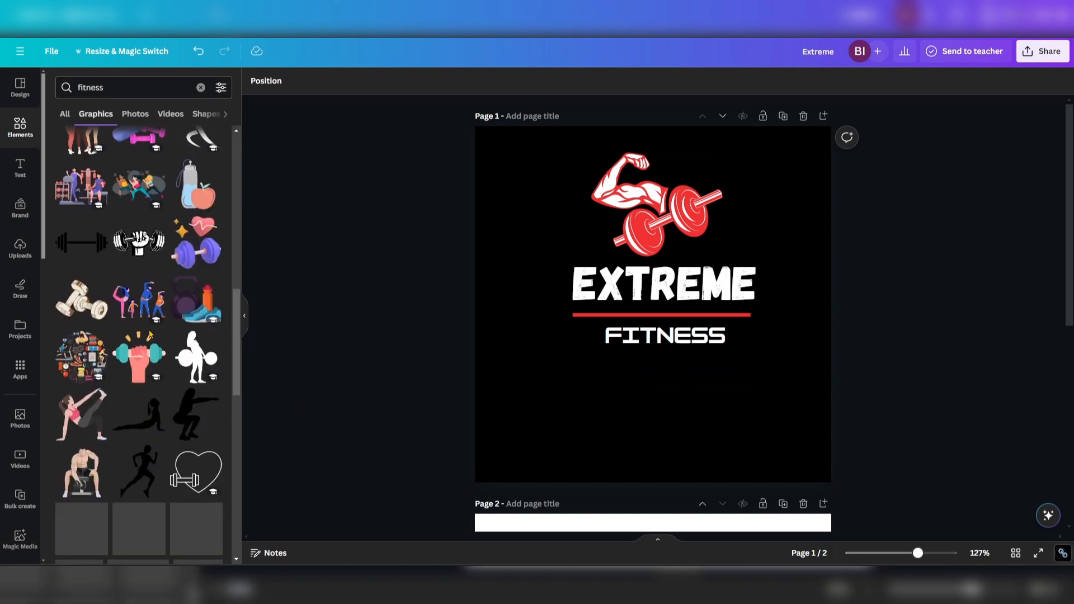
scroll(150, 335, down, 3)
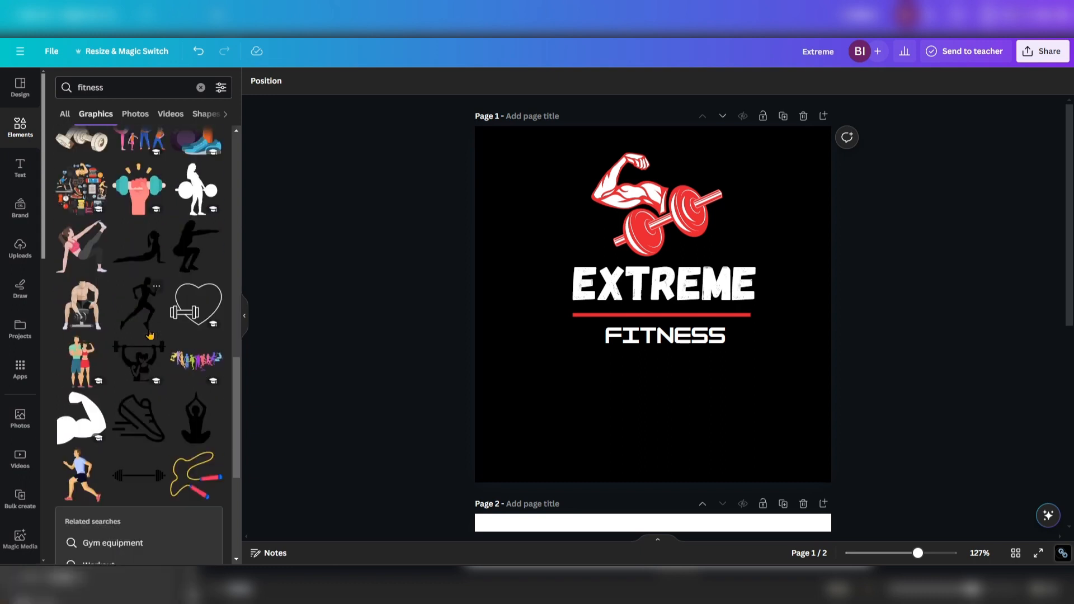
scroll(150, 335, down, 2)
click(209, 376)
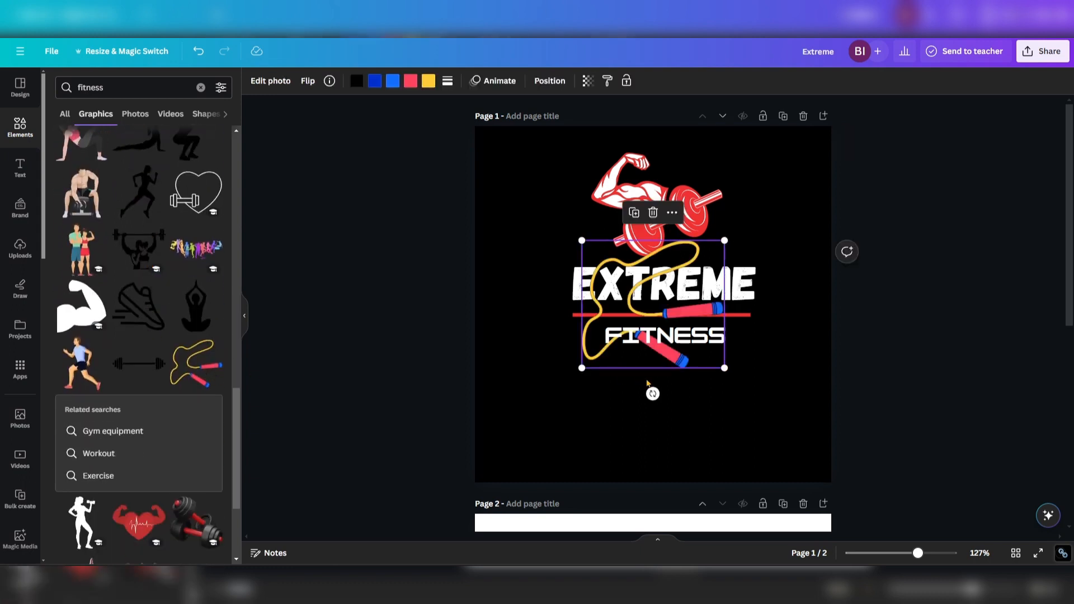
drag(632, 344, 579, 435)
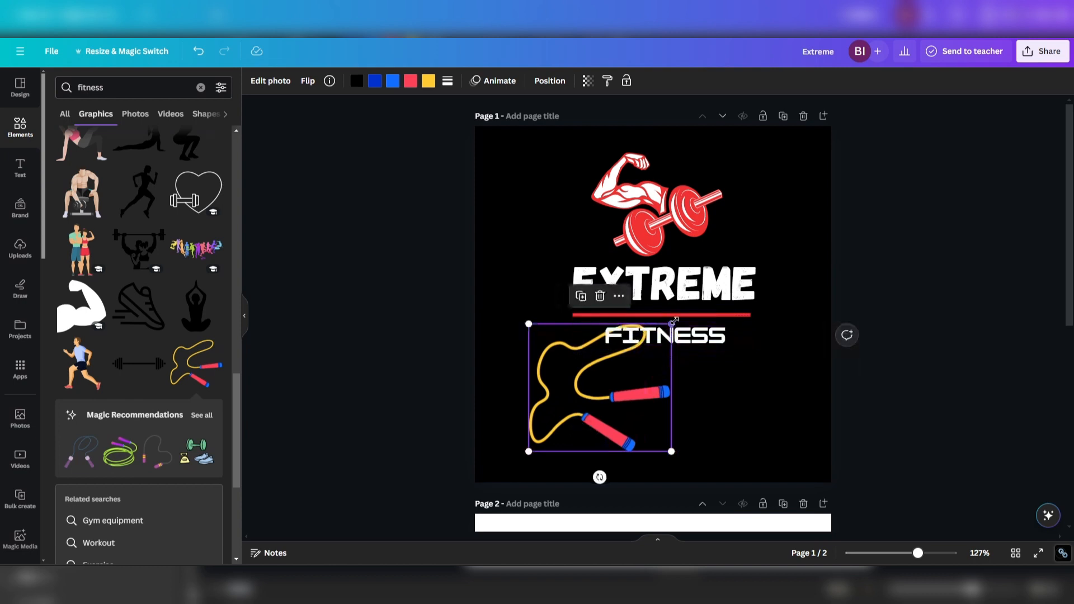
drag(666, 324, 631, 371)
drag(591, 415, 553, 198)
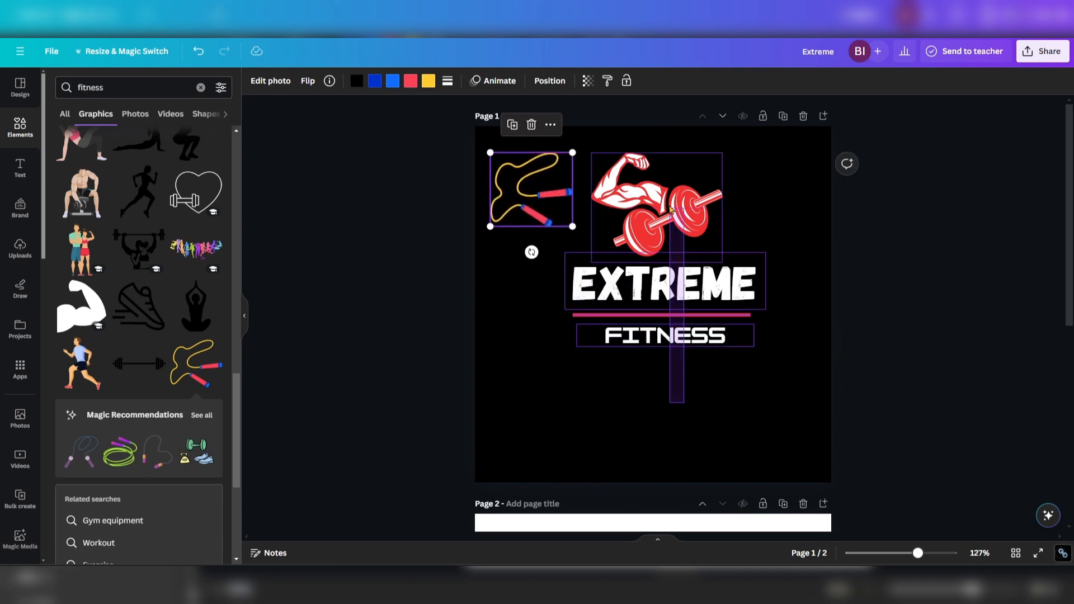
- Move the whole logo, arm graphic and text together, down to the middle of page 1
drag(666, 197, 651, 253)
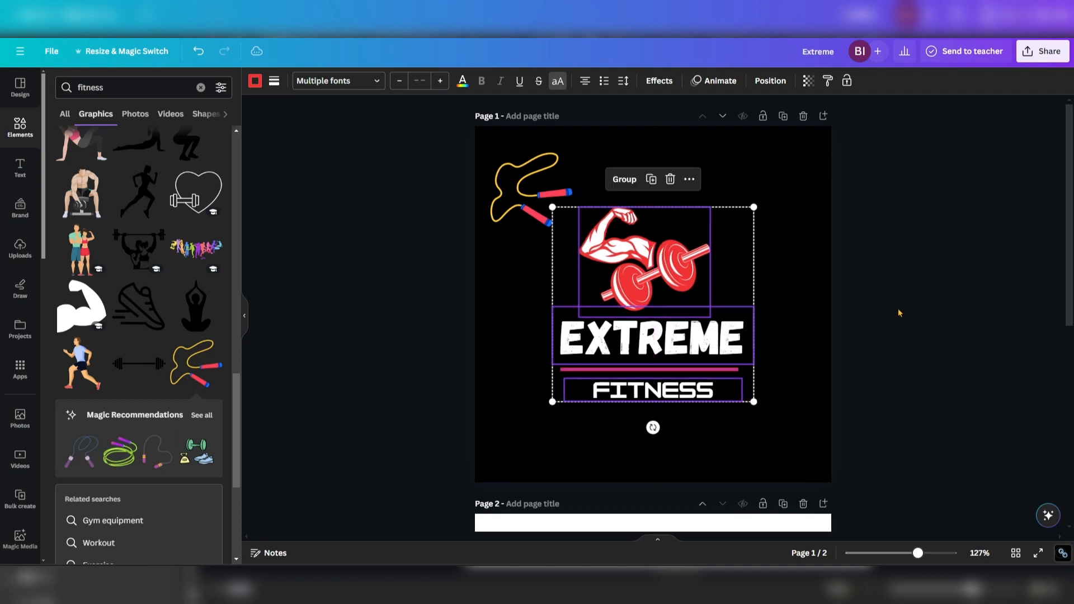
click(525, 472)
- Look through all the Magic Recommendations for the skipping rope graphic and return to the fitness search results
scroll(131, 278, down, 3)
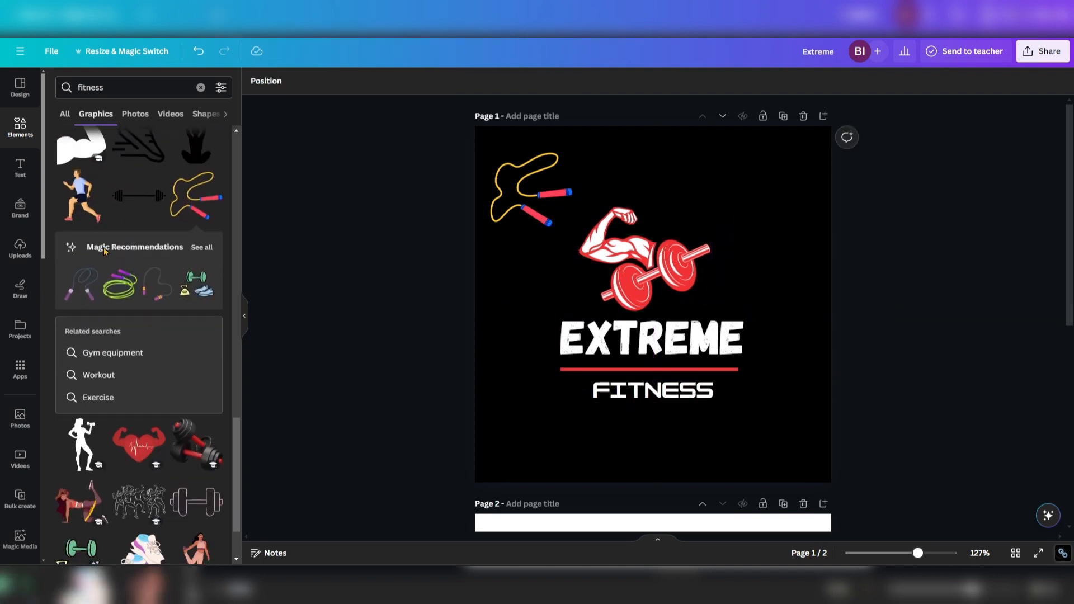
click(201, 248)
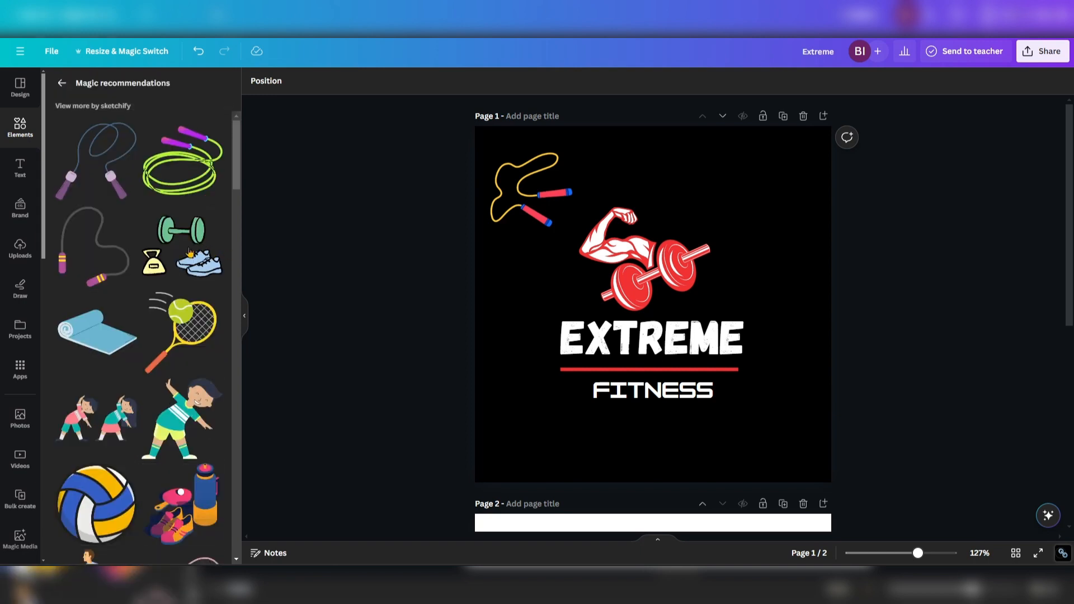
scroll(152, 246, down, 1)
scroll(152, 246, down, 5)
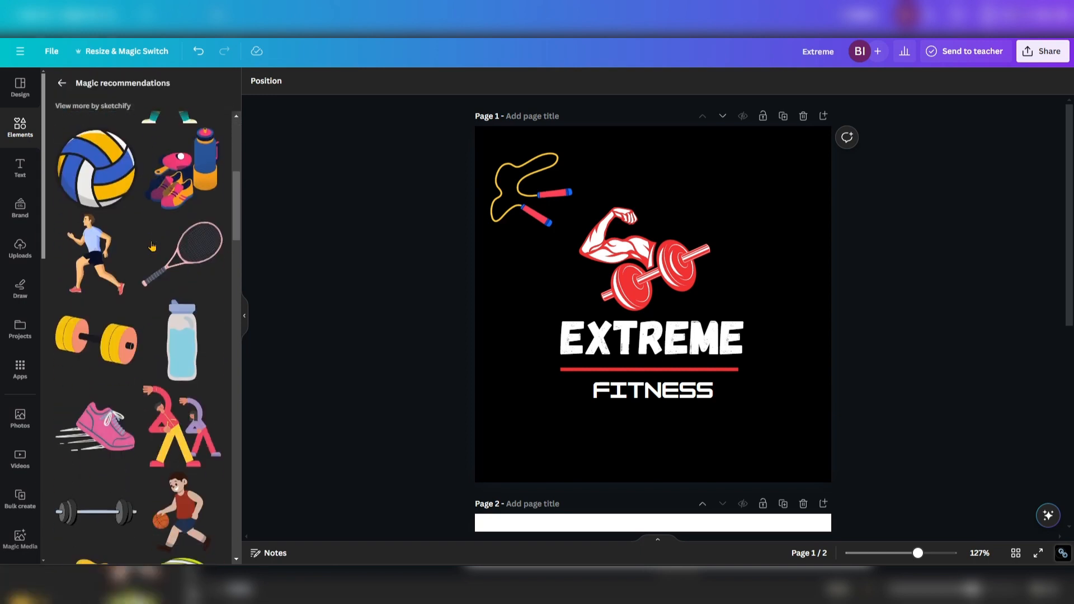
scroll(152, 246, down, 10)
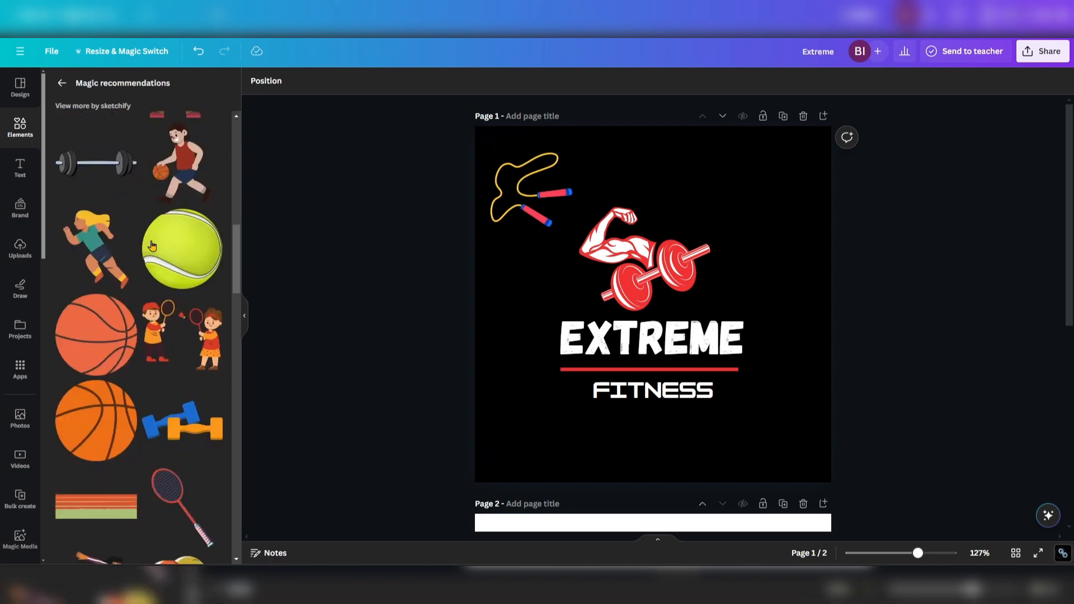
scroll(145, 235, up, 2)
click(62, 83)
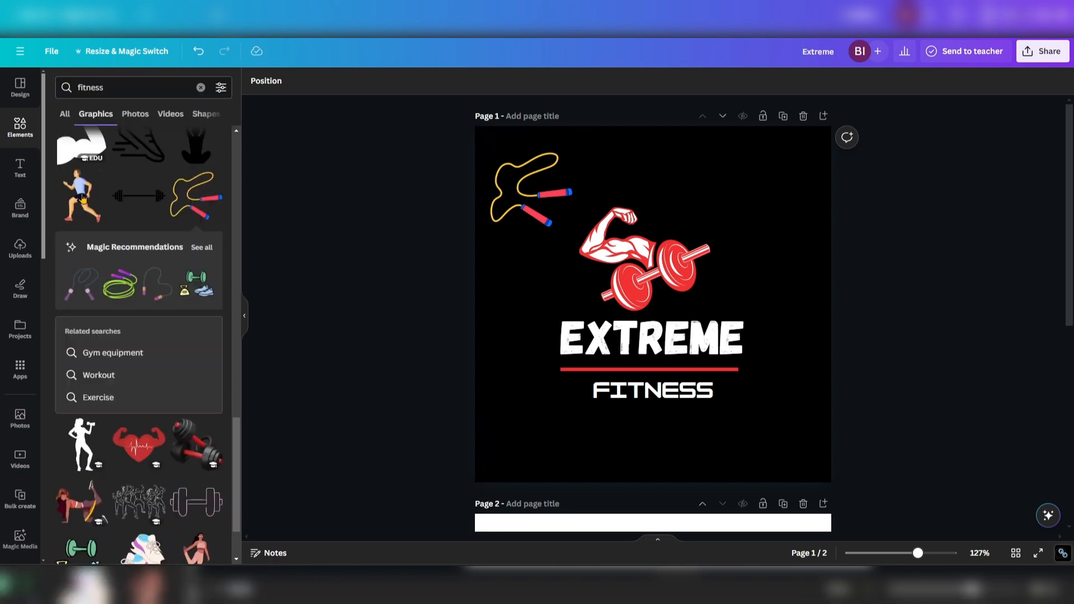
- Add the graphic of a barbell with bottles and gym gear to page 1, small, in the page's lower-right corner
scroll(197, 303, down, 6)
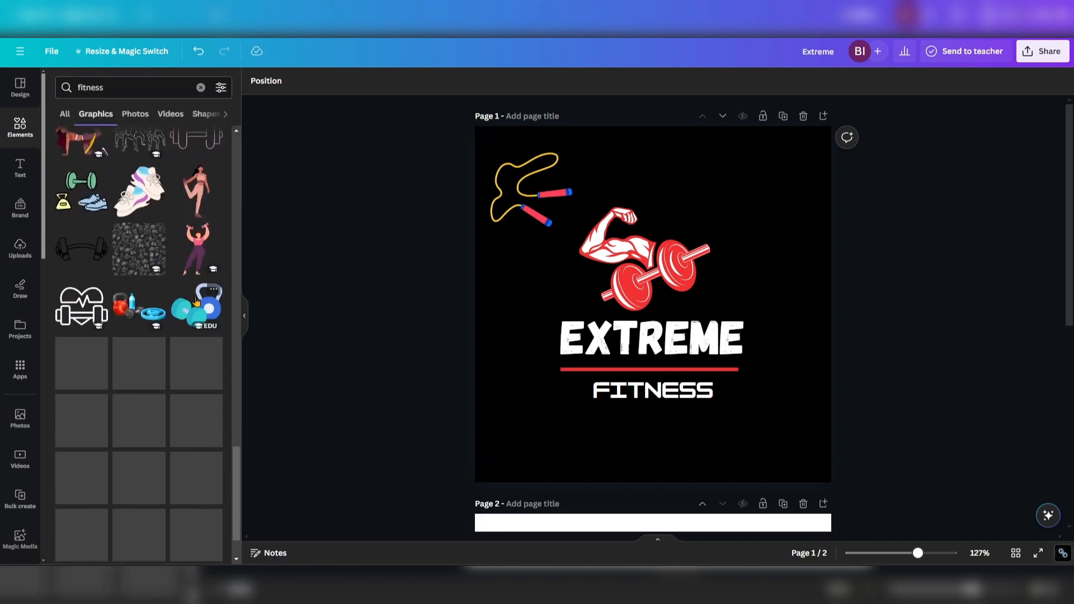
scroll(197, 302, down, 5)
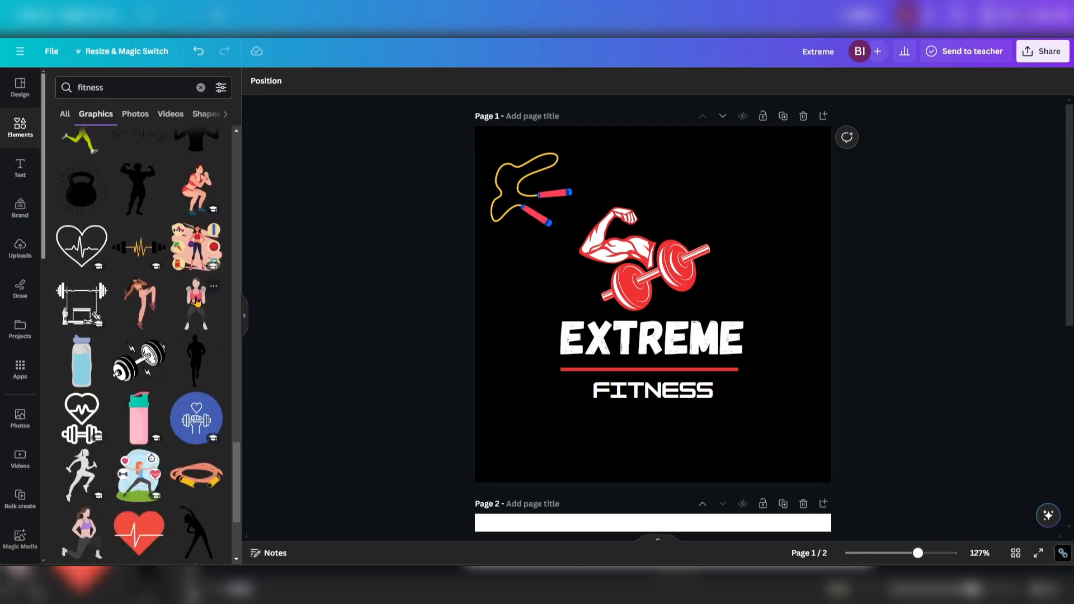
scroll(196, 303, down, 1)
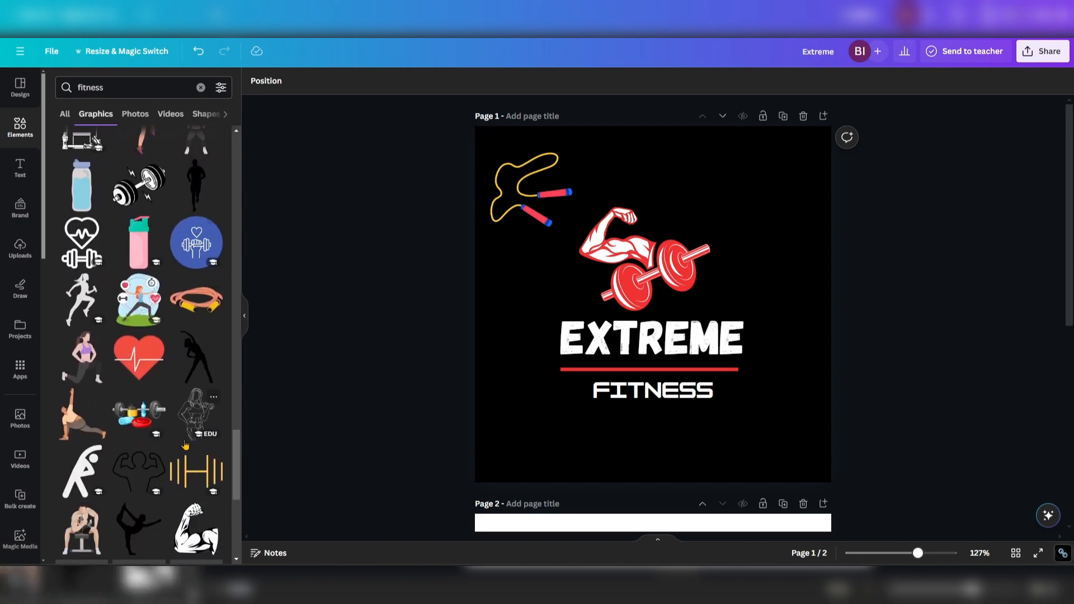
click(141, 414)
drag(667, 273, 784, 427)
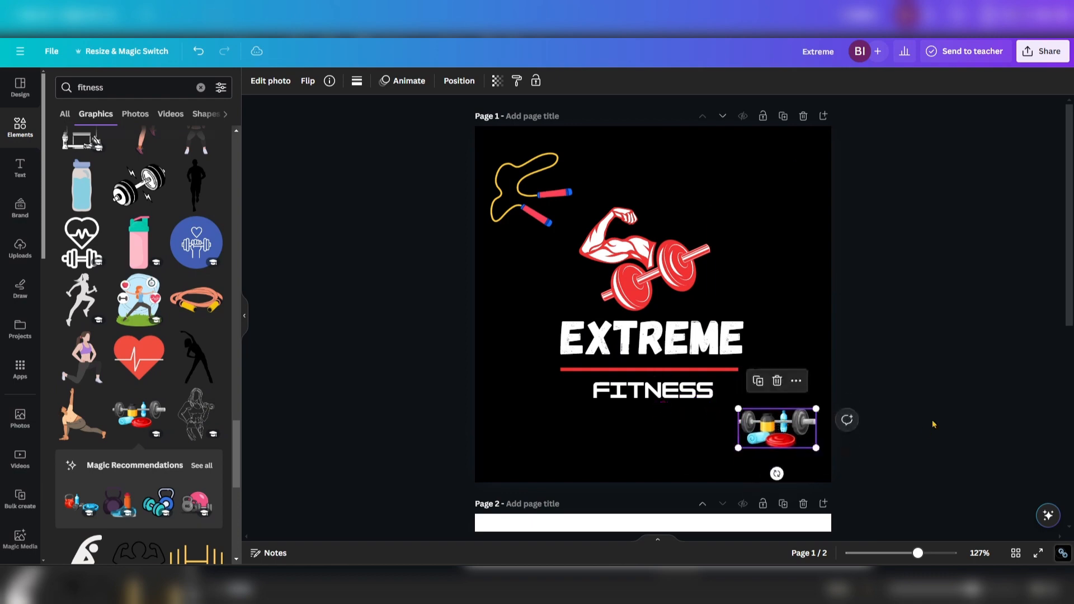
click(934, 425)
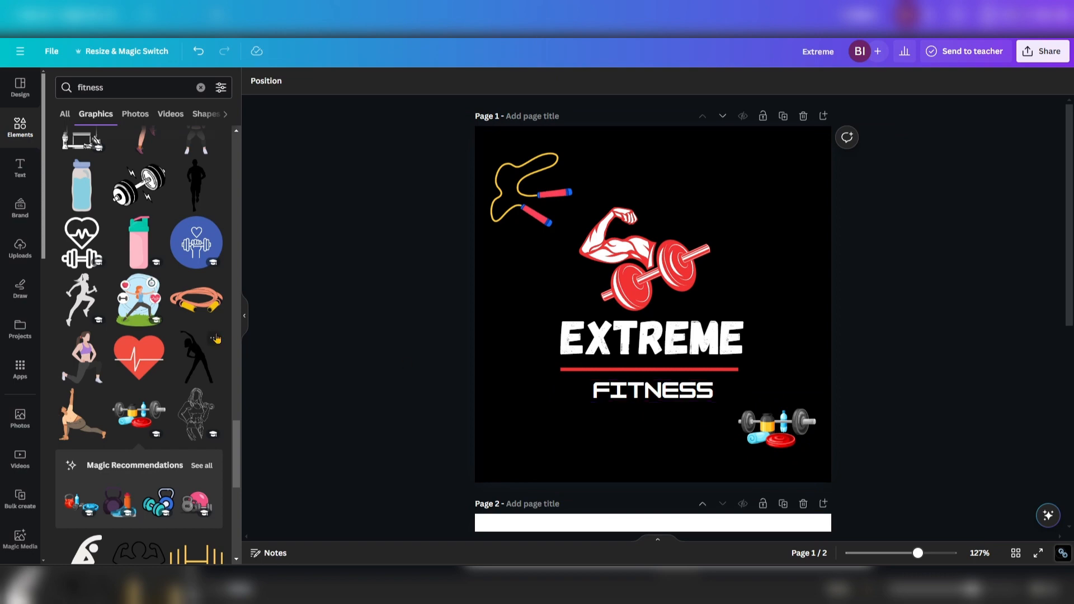
- Look over the second page and examine the default text styles and font combinations on offer
scroll(319, 300, down, 4)
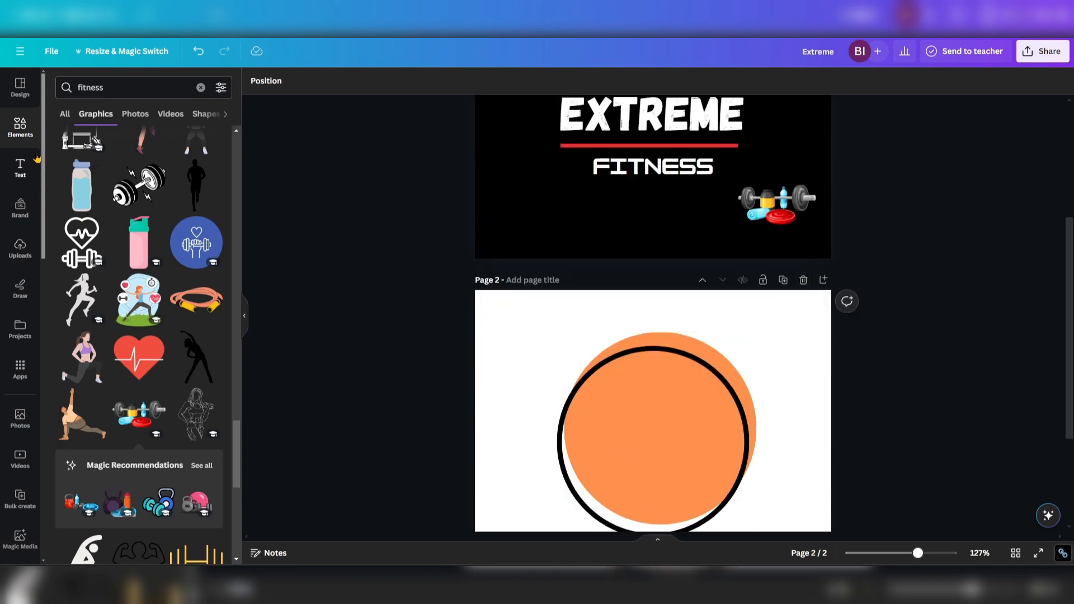
scroll(274, 372, up, 4)
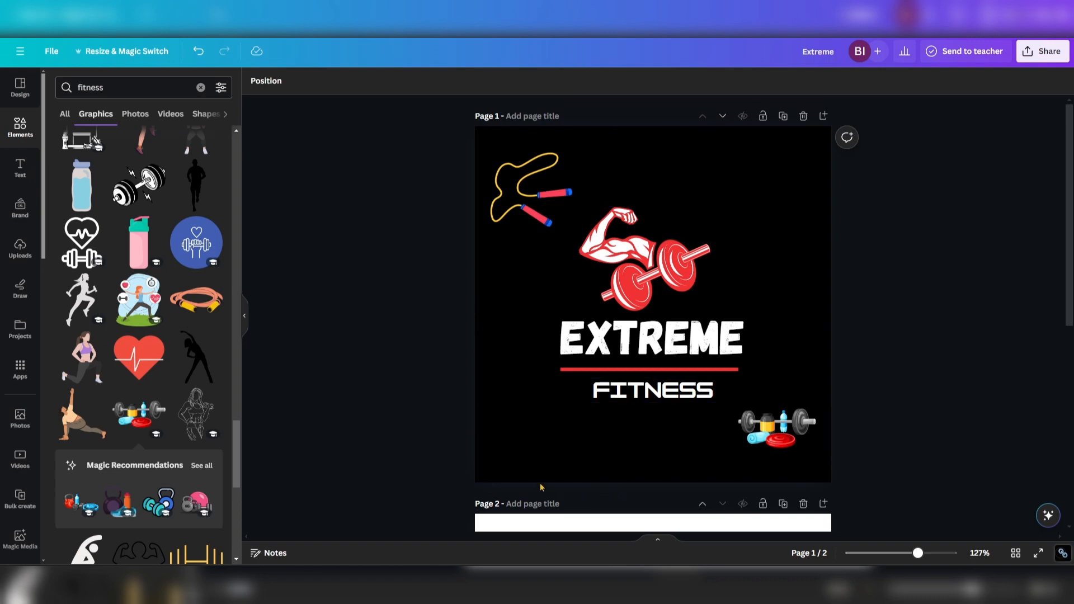
click(19, 171)
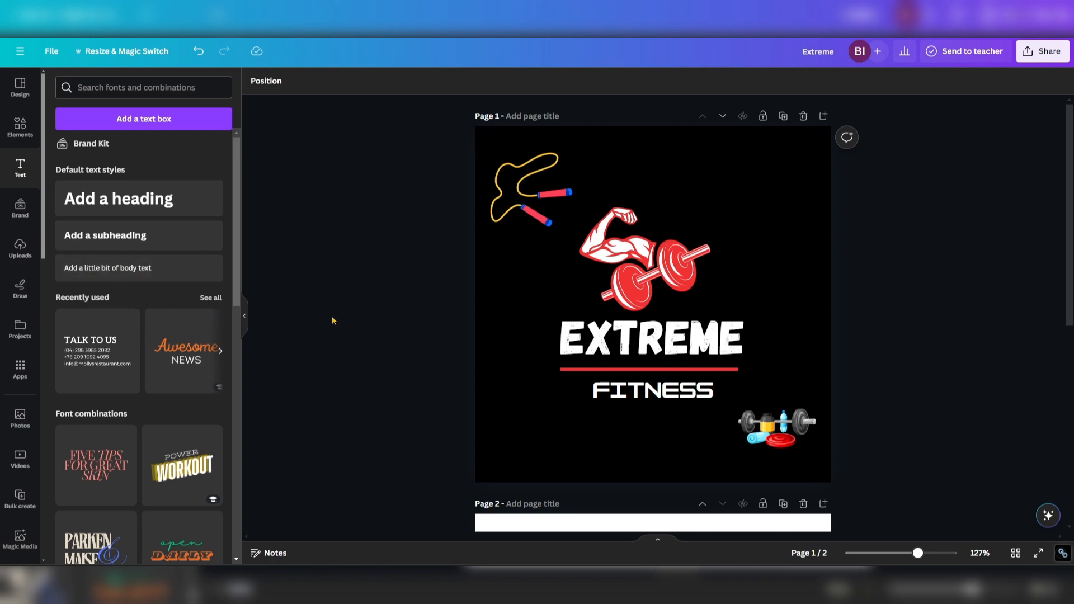
scroll(234, 286, down, 1)
scroll(233, 286, down, 1)
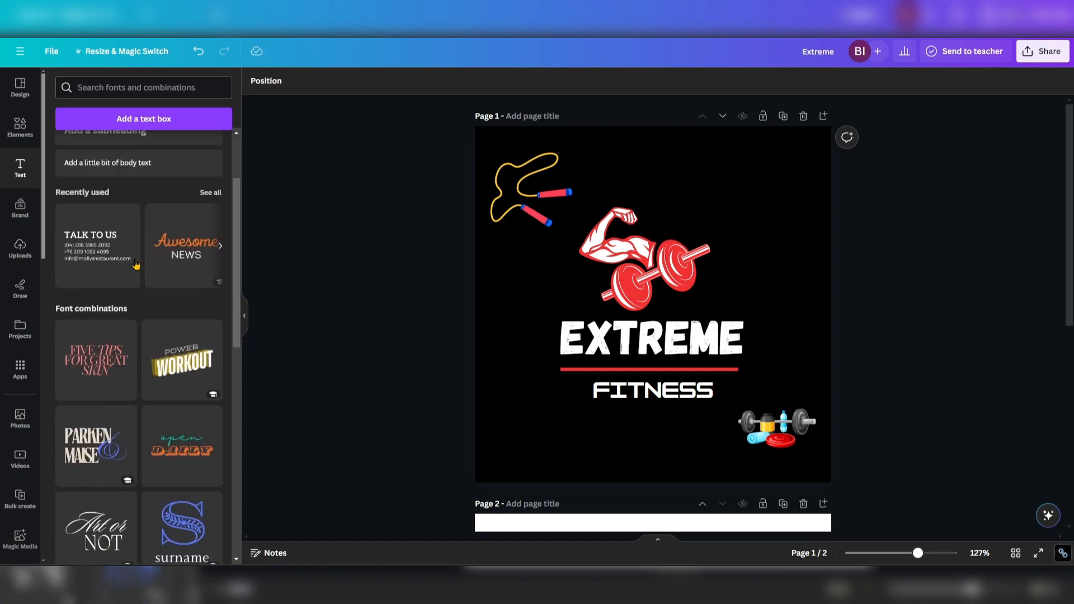
scroll(95, 196, down, 2)
scroll(740, 307, down, 2)
- Delete page 2, which holds the orange circle, from the design
scroll(740, 307, down, 2)
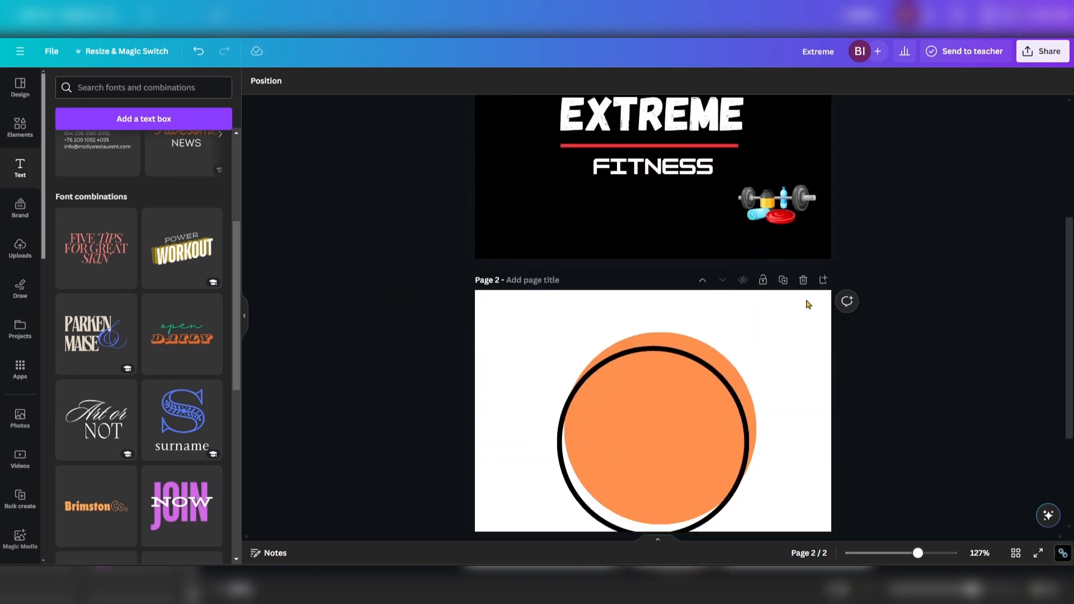
click(803, 283)
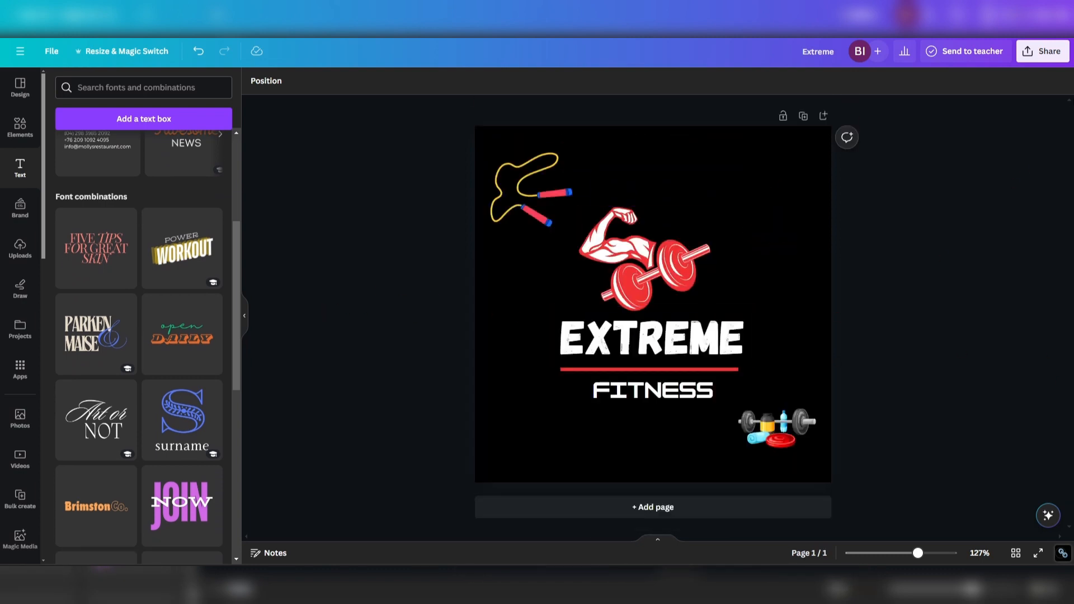
click(1047, 59)
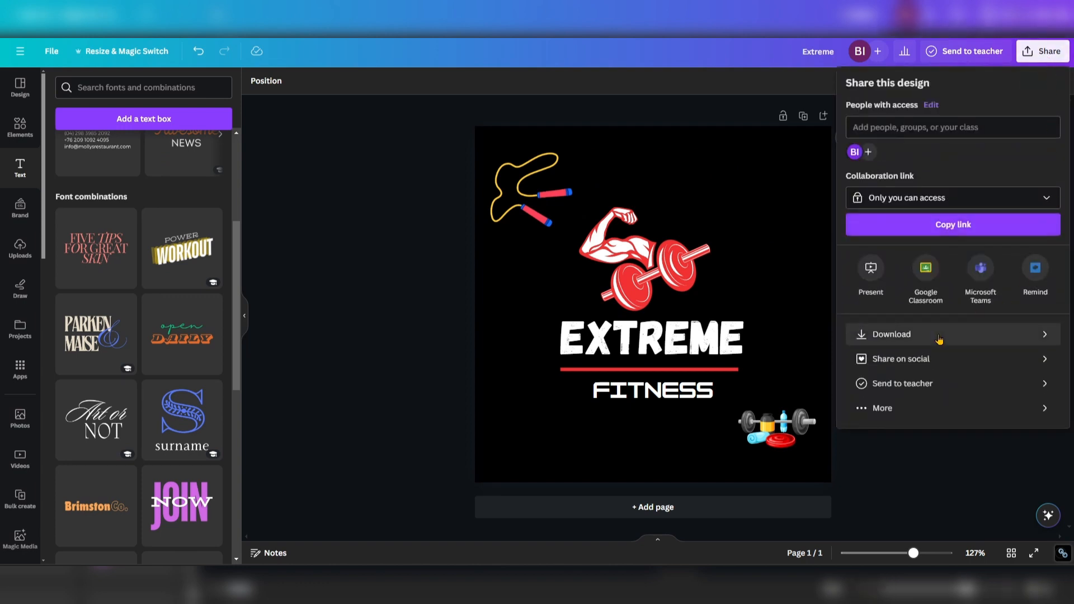
click(945, 335)
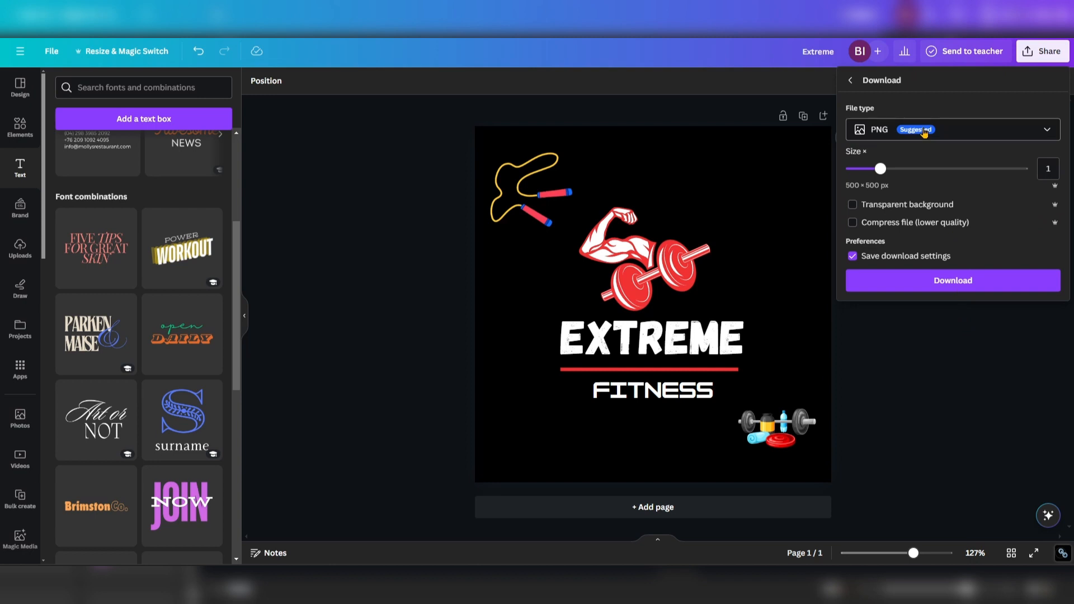
click(924, 128)
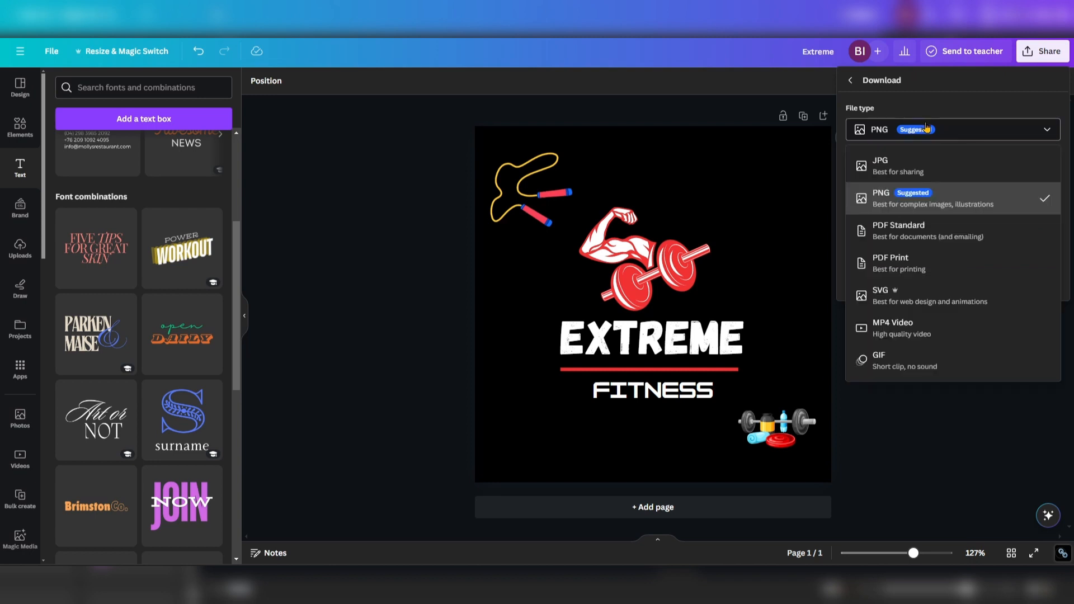
key(Escape)
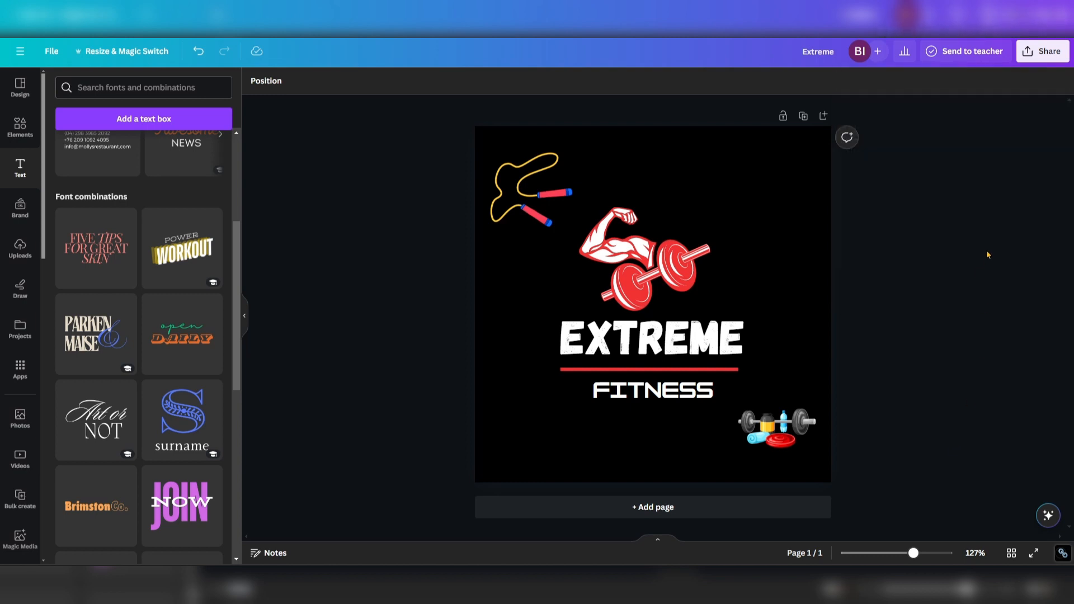
- Download the logo as a PNG at size 1 (500 × 500 px) with a transparent background
click(1042, 51)
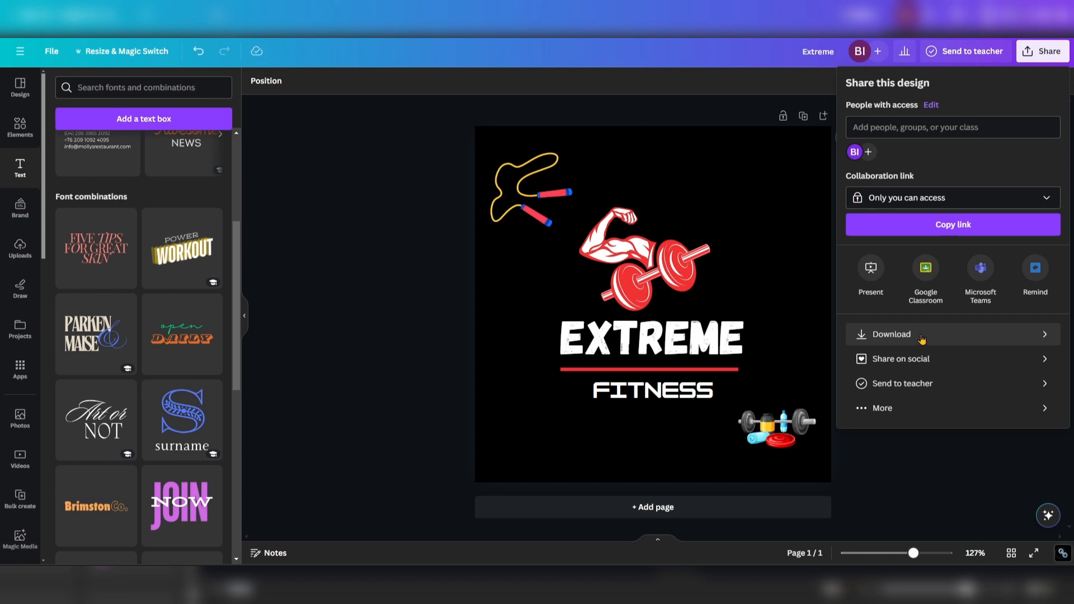
click(920, 339)
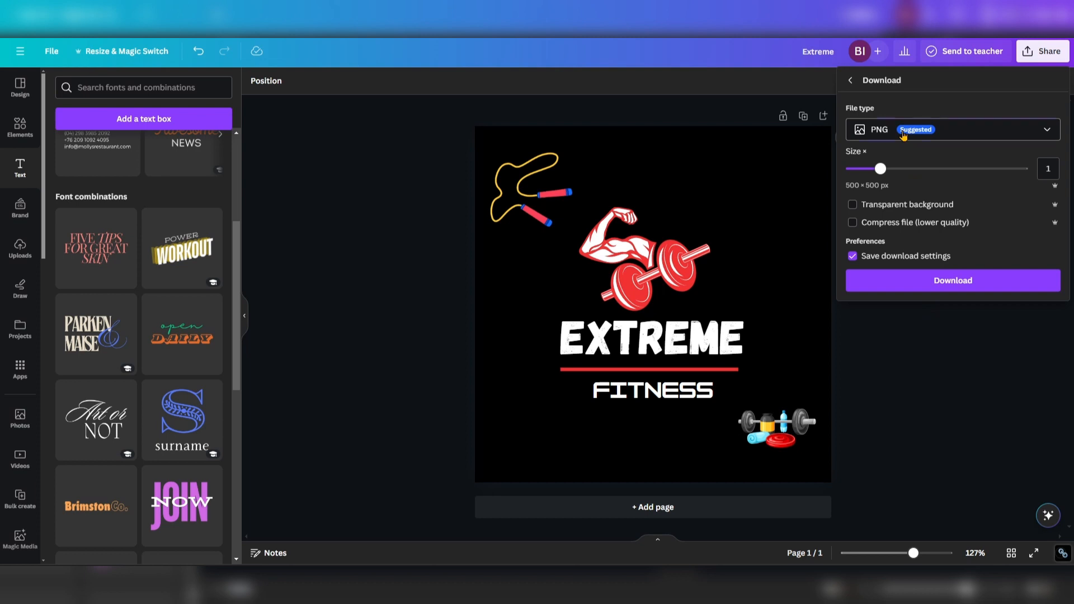
click(903, 134)
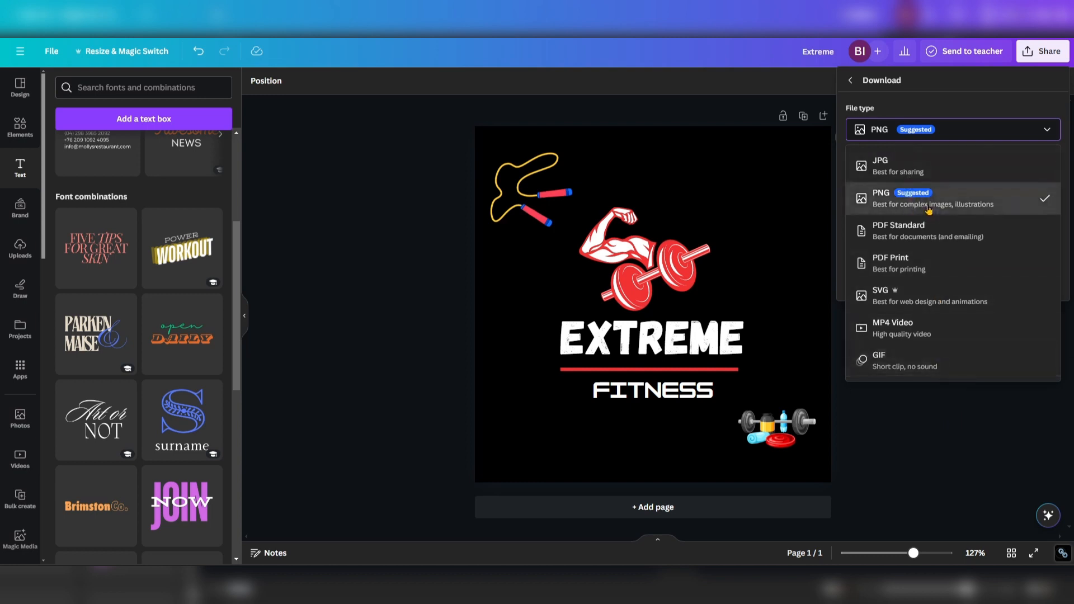
click(937, 205)
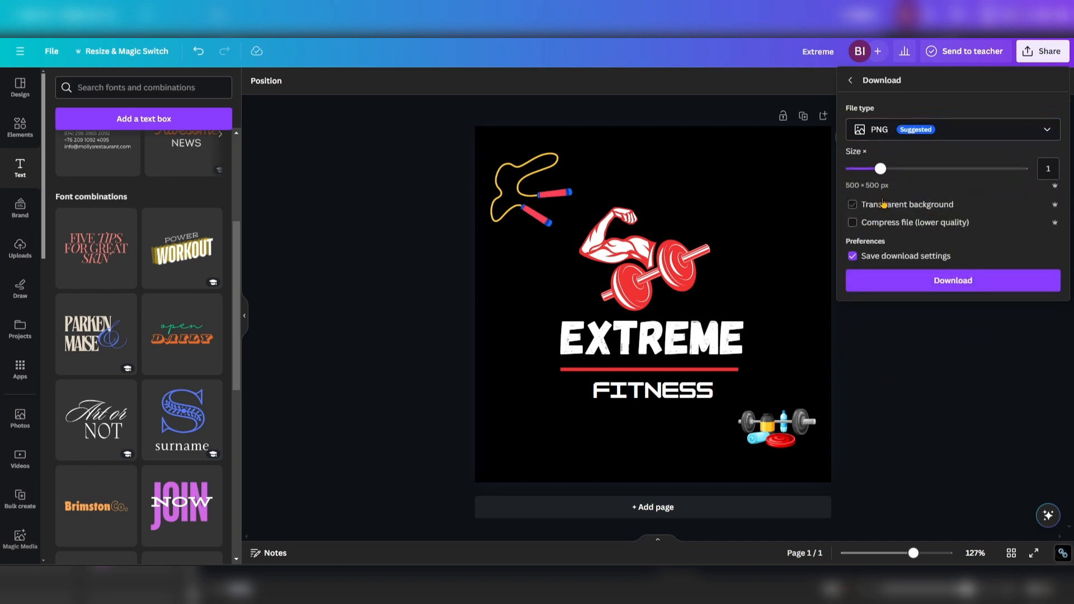
click(869, 206)
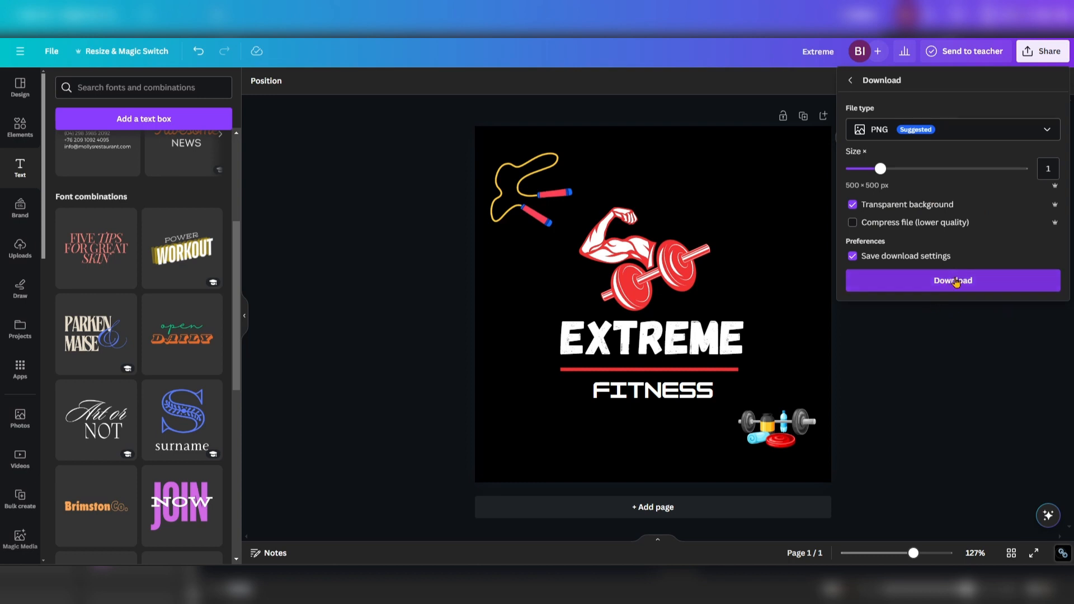
click(956, 283)
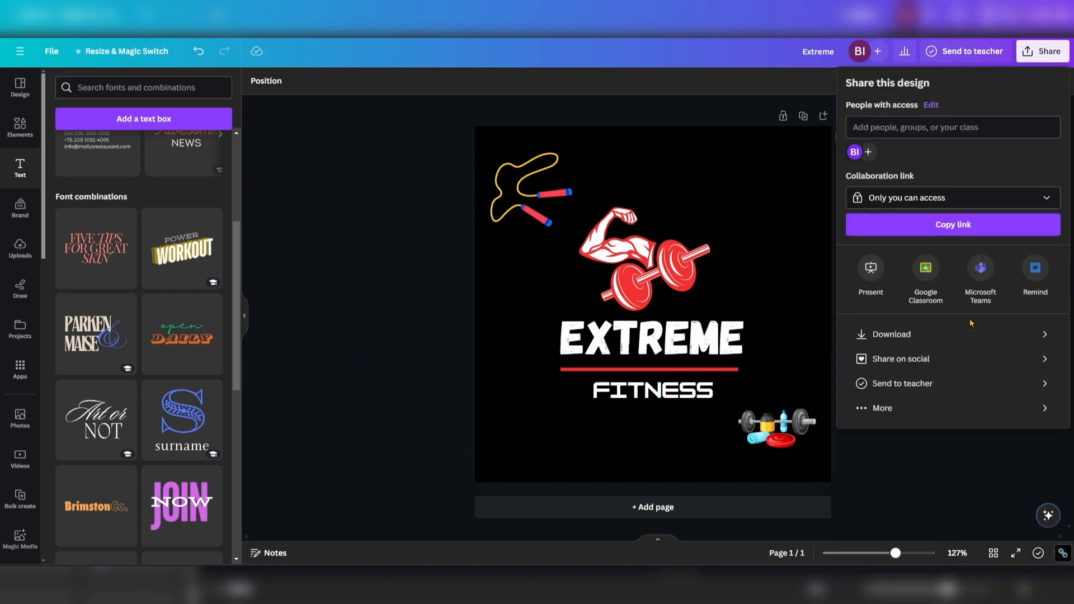
- Download the logo again as a PNG with the transparent background turned off and save the file to the computer
click(931, 335)
click(930, 134)
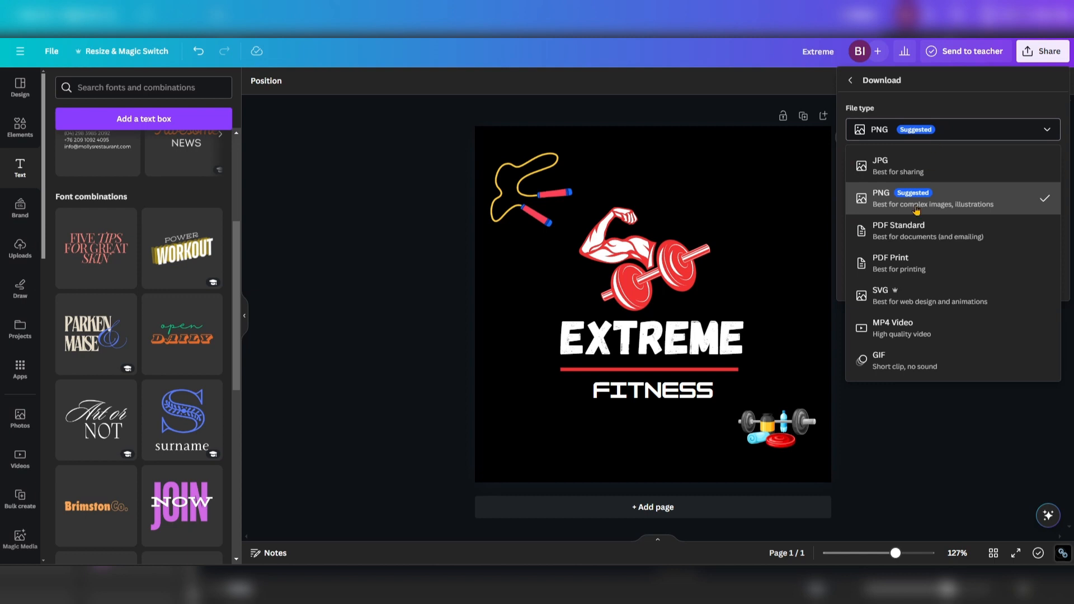
click(917, 206)
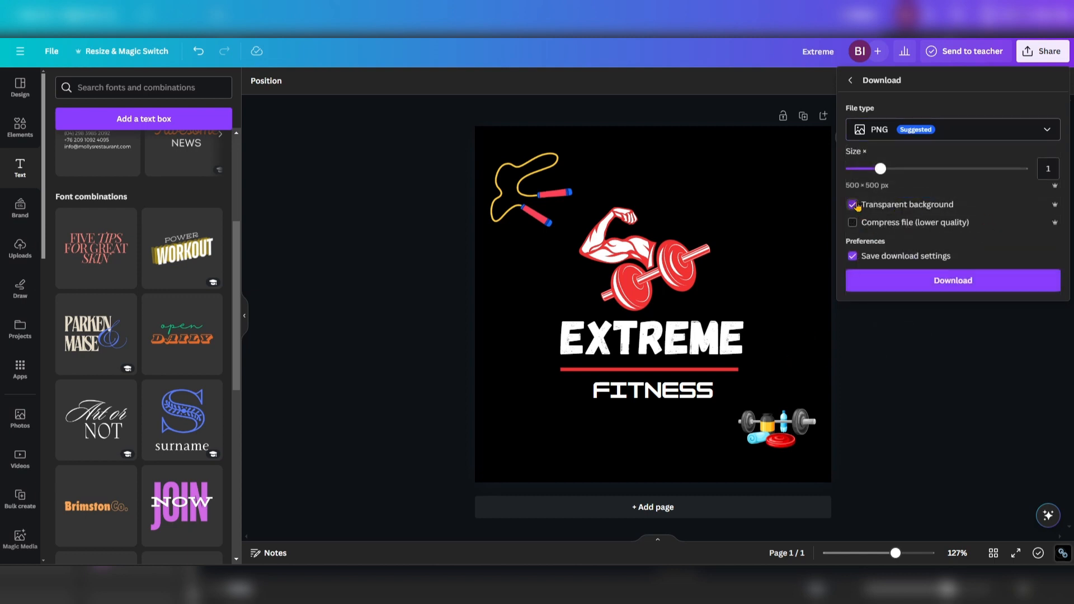
click(853, 205)
click(990, 288)
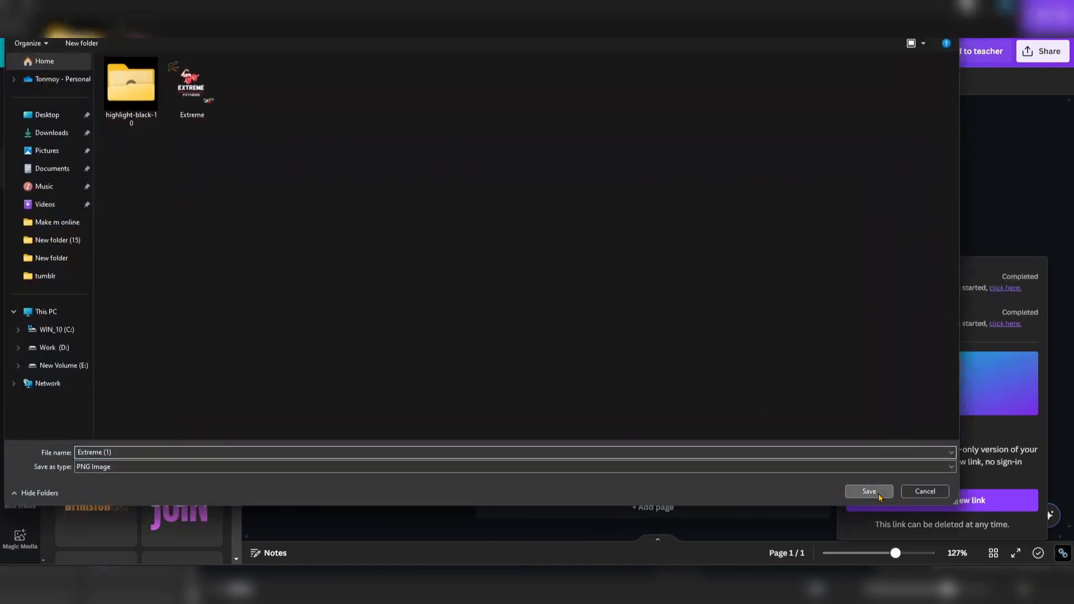
click(853, 490)
click(1002, 180)
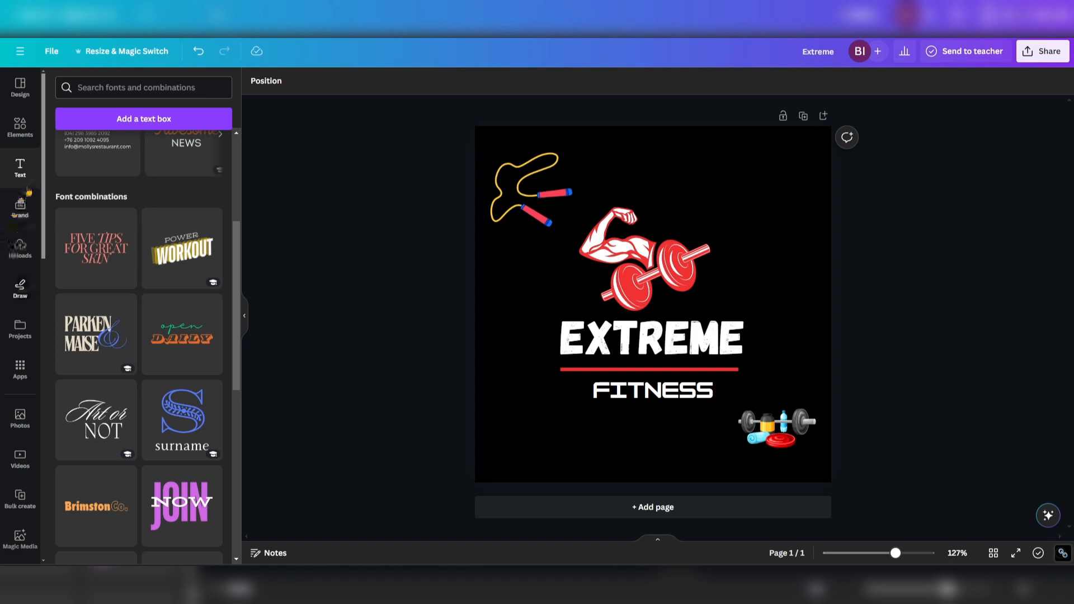
mouse_move(43, 182)
mouse_down()
mouse_move(43, 208)
mouse_move(44, 182)
mouse_up()
mouse_move(44, 189)
mouse_down()
mouse_move(45, 197)
mouse_move(44, 183)
mouse_up()
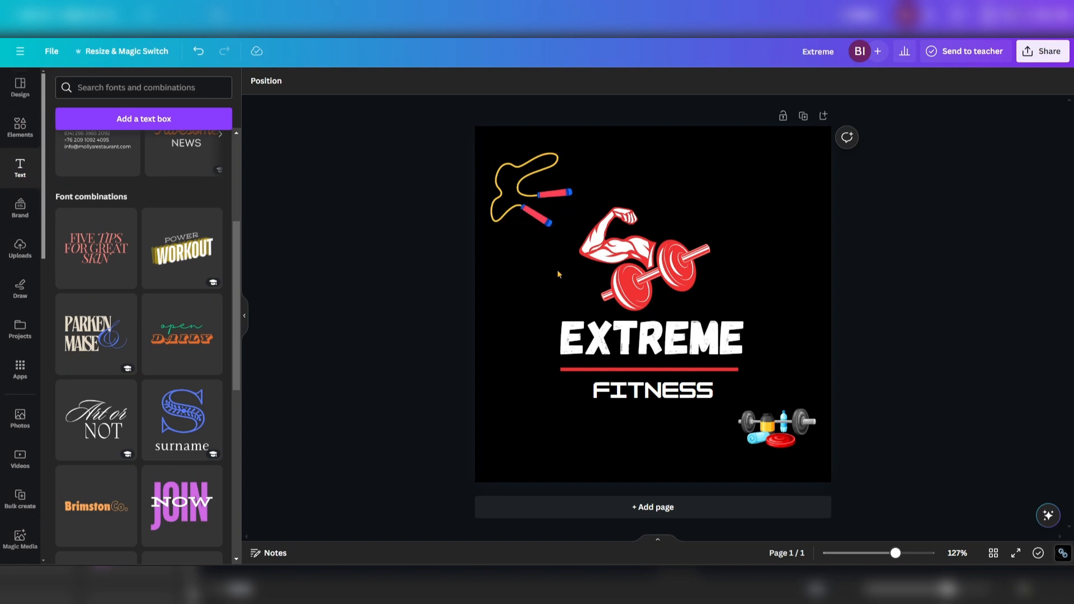